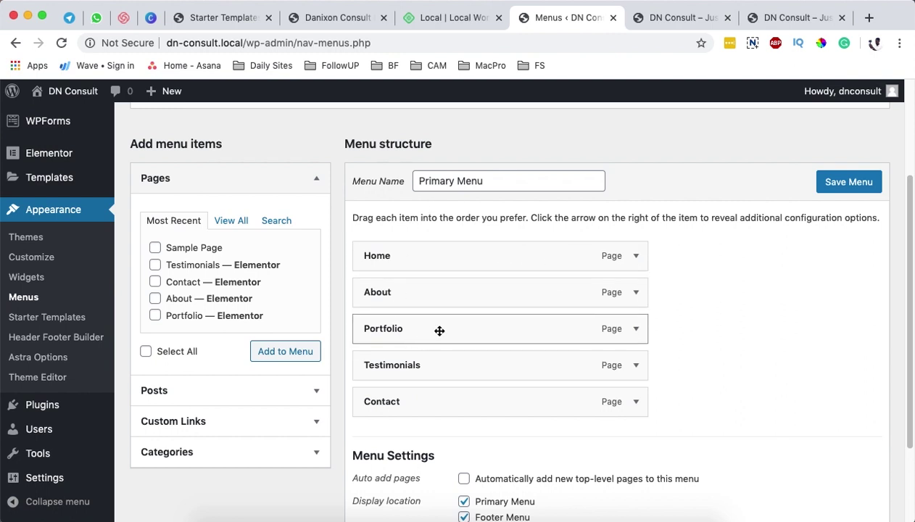
Step: Review the Pages, Posts, Custom Links and Categories panels by expanding and collapsing each
left_click(183, 178)
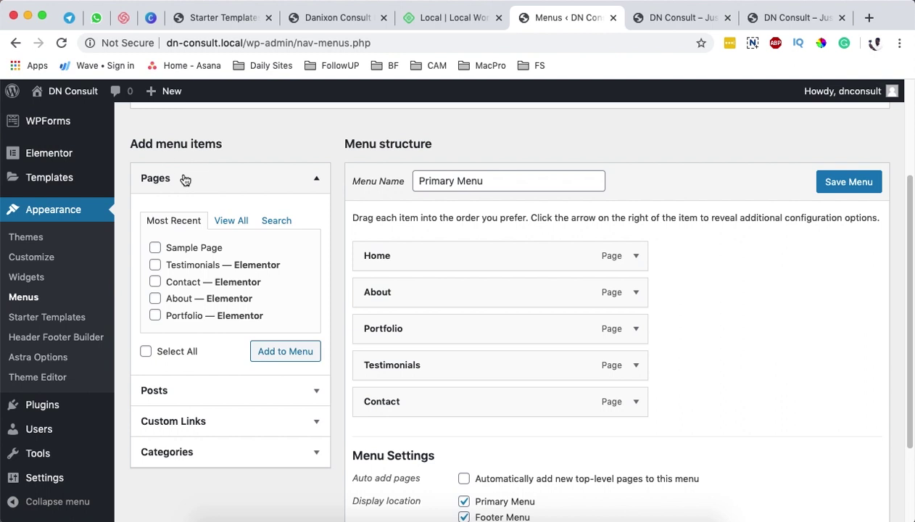
left_click(184, 179)
left_click(184, 179)
left_click(176, 210)
left_click(177, 212)
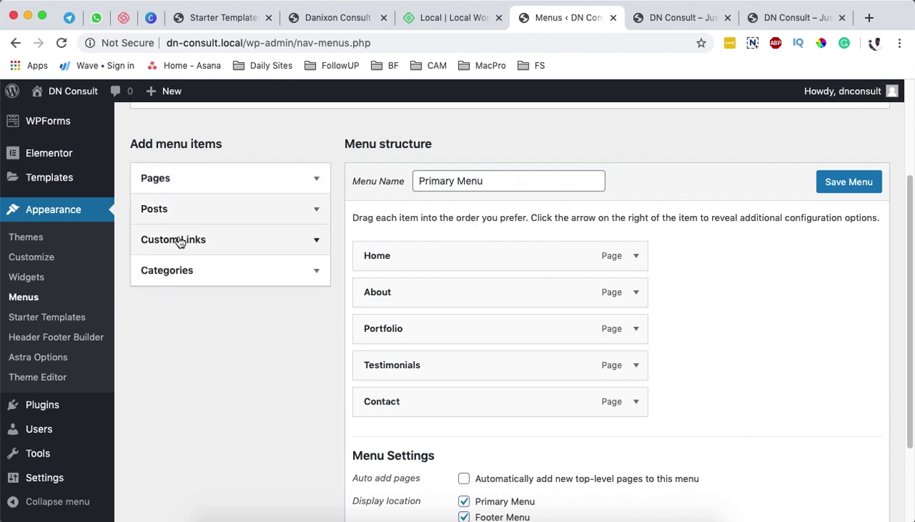
left_click(180, 240)
left_click(210, 242)
left_click(192, 280)
left_click(194, 280)
Step: Show all pages in the Pages panel and save the Primary Menu unchanged
left_click(180, 178)
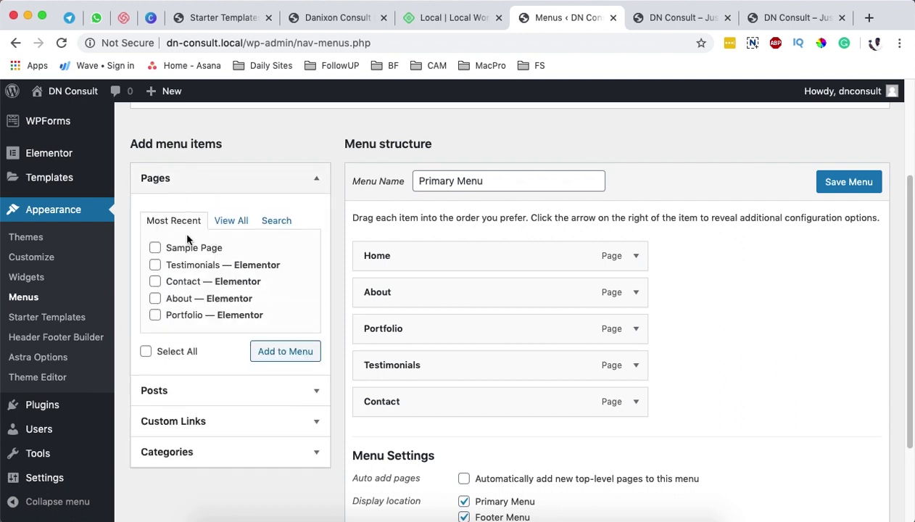
left_click(222, 226)
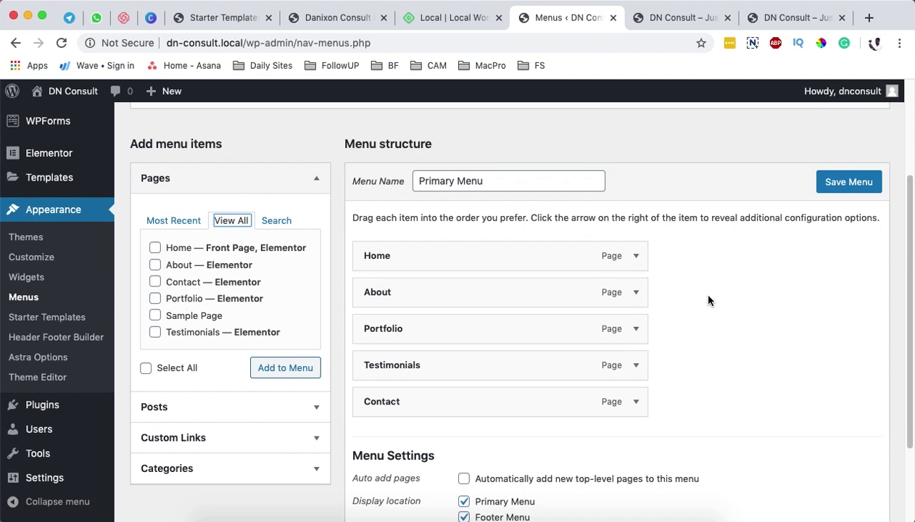
key("Return")
Step: Publish a new empty page titled 'Services', then go to All Pages
mouse_move(69, 210)
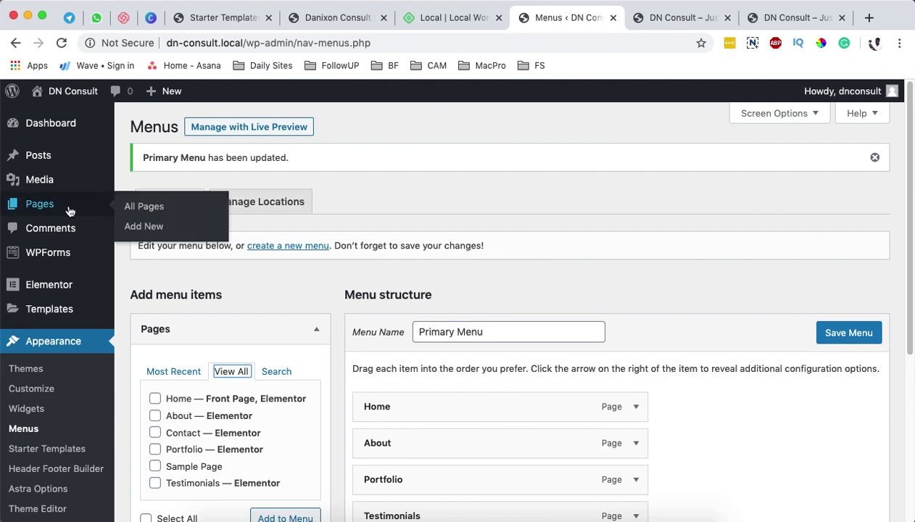
left_click(139, 228)
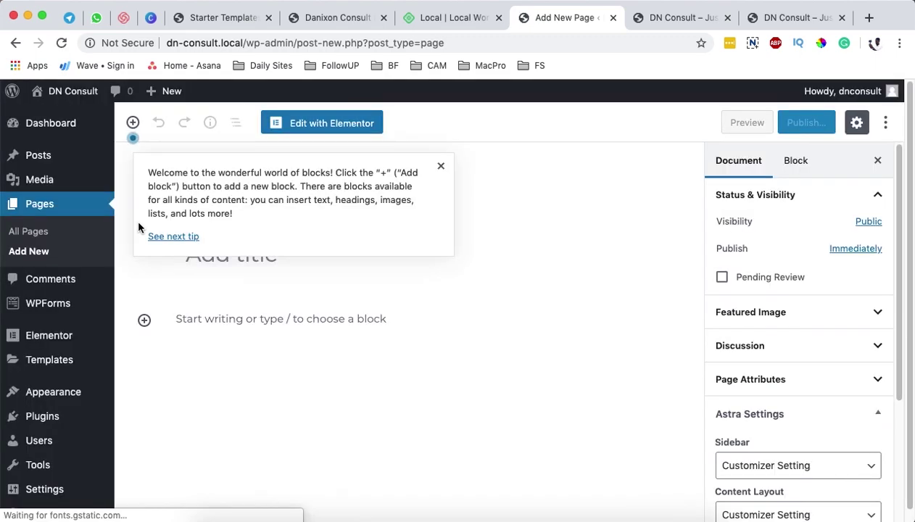
left_click(443, 167)
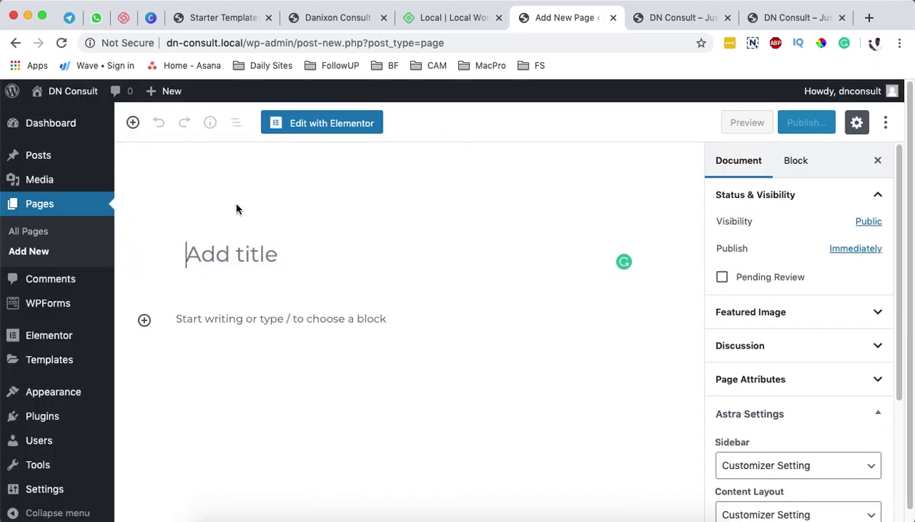
left_click(220, 256)
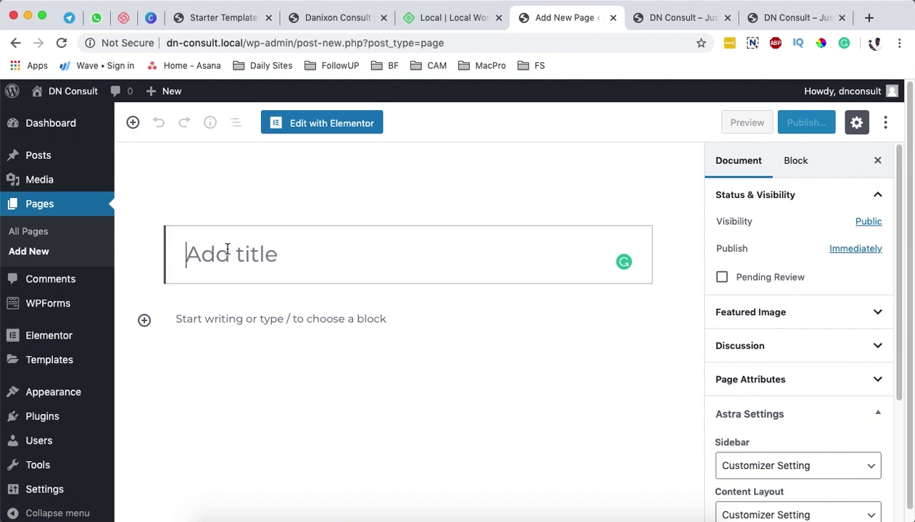
type("Services")
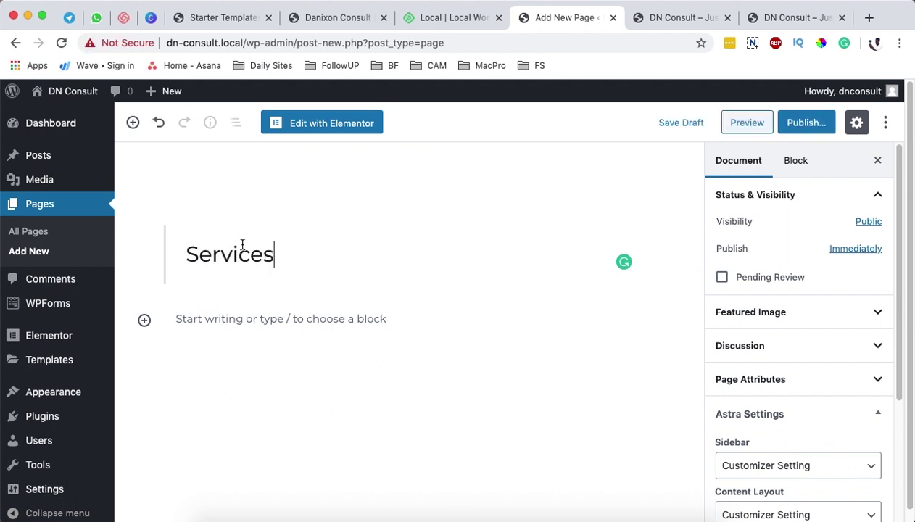
left_click(802, 129)
left_click(807, 123)
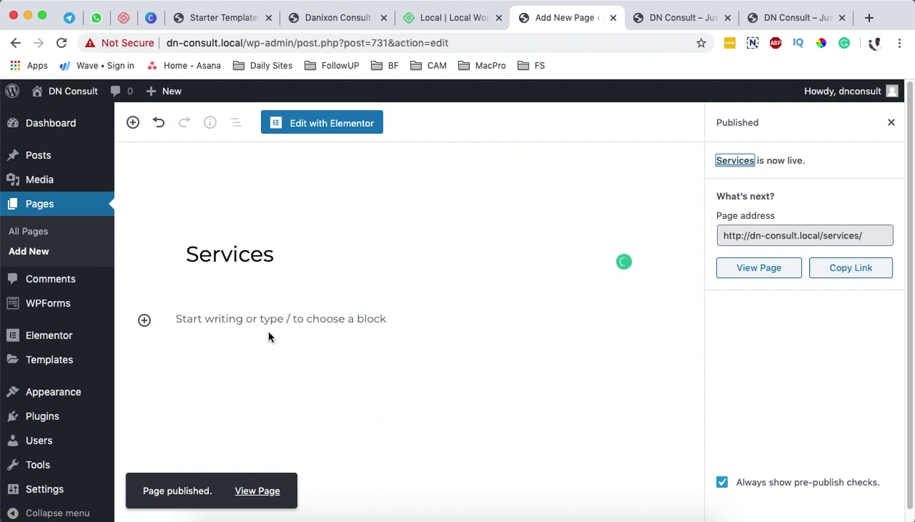
left_click(27, 233)
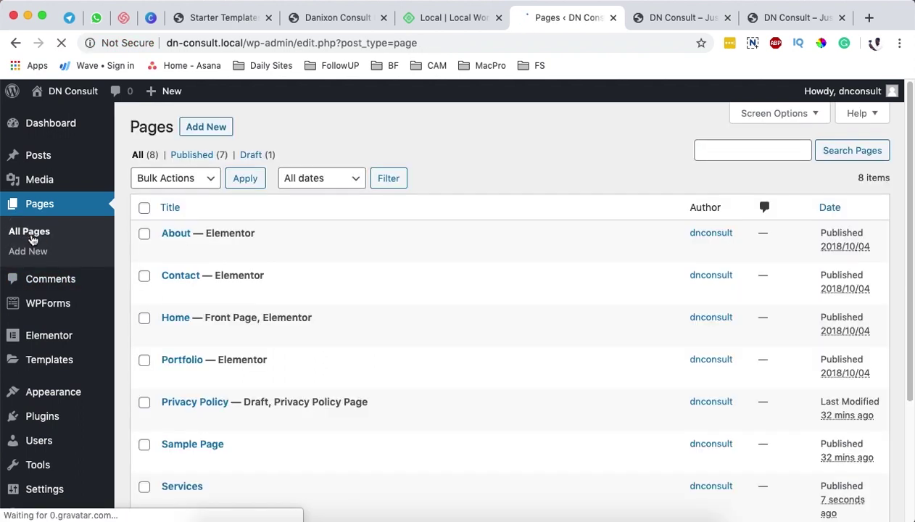
Step: Check the live site's home page navigation, then return to the admin and open Appearance > Menus
scroll(341, 355, "down", 2)
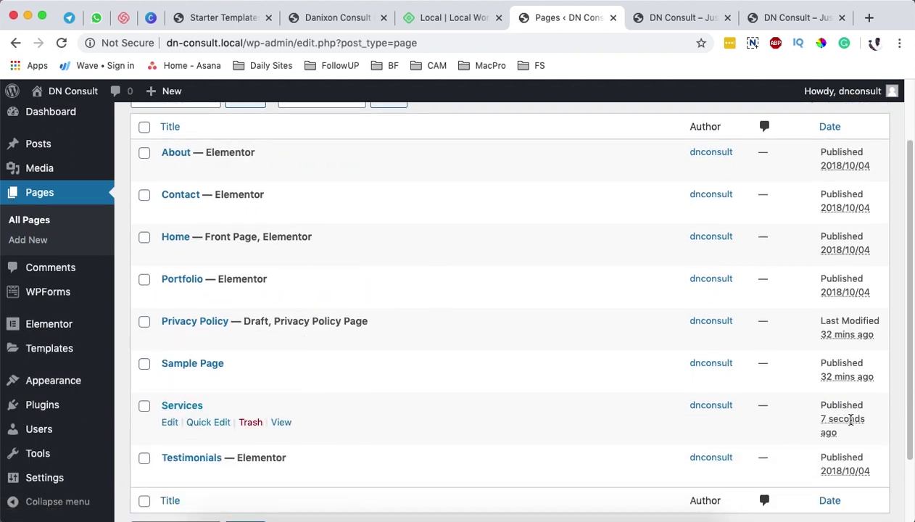
left_click(661, 22)
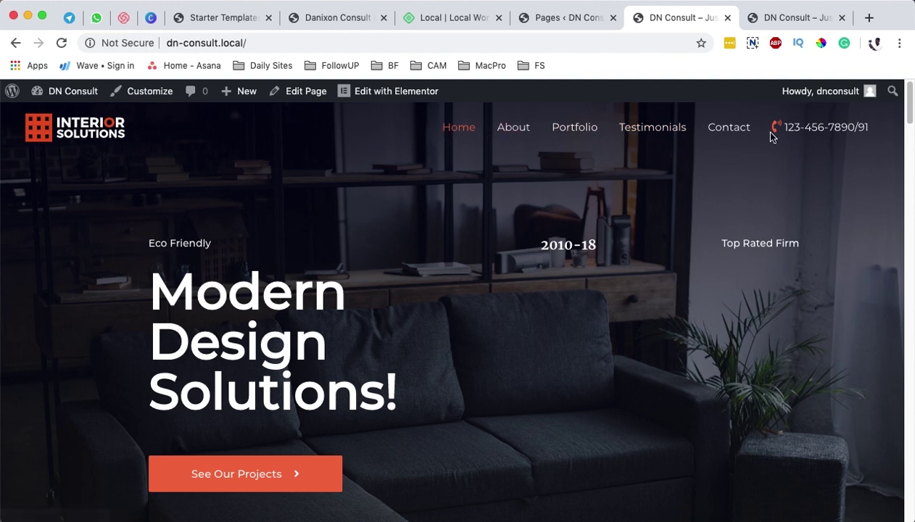
left_click(569, 24)
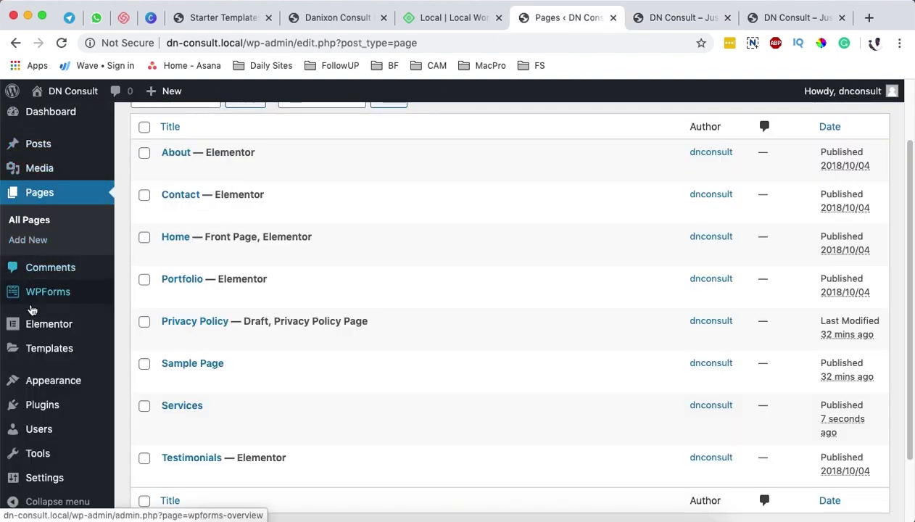
mouse_move(33, 377)
left_click(135, 389)
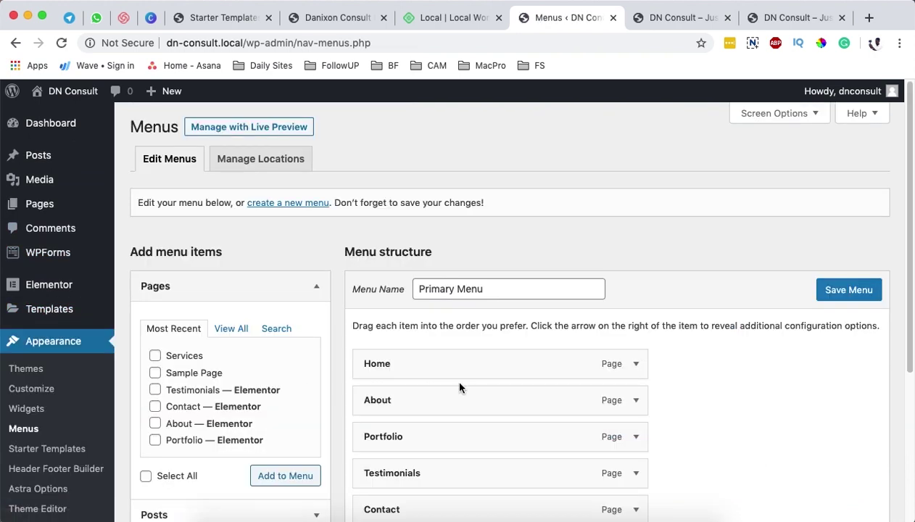
Step: Add the Services page to the Primary Menu, drag it below About, and save
scroll(396, 320, "down", 2)
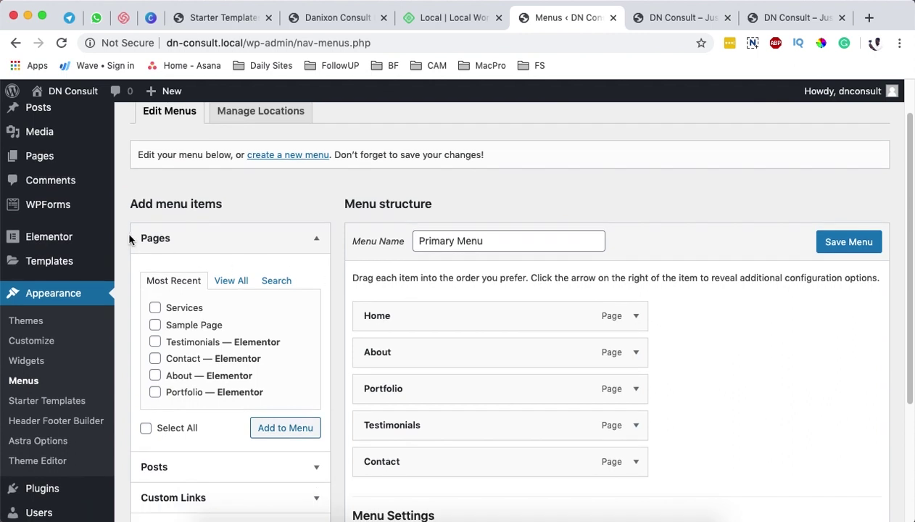
left_click(230, 281)
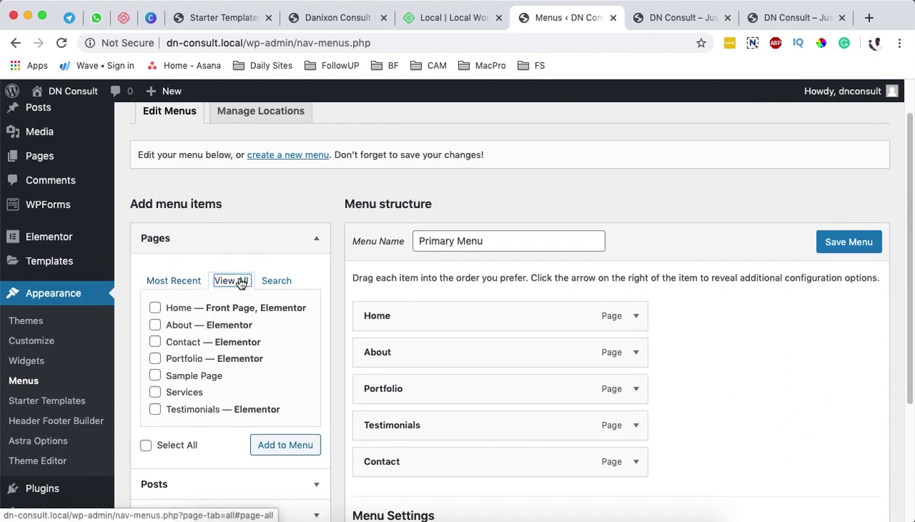
left_click(155, 392)
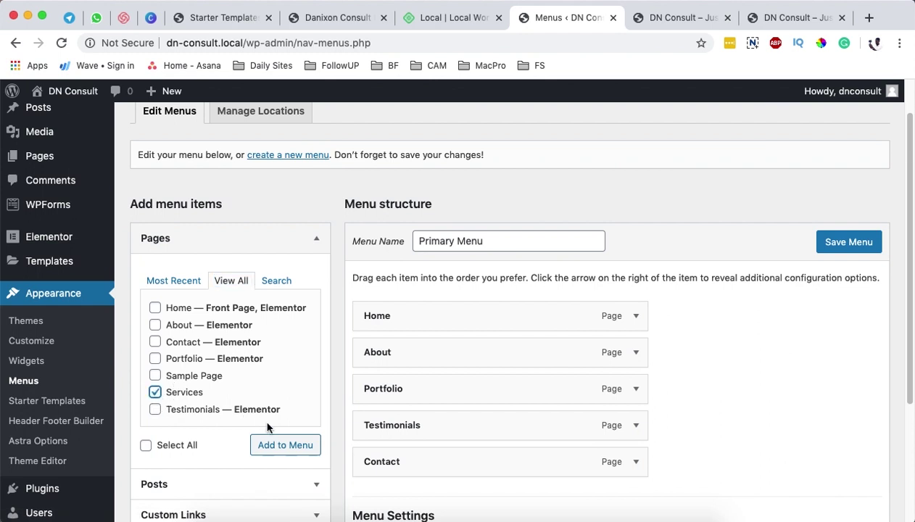
left_click(287, 448)
scroll(720, 344, "down", 2)
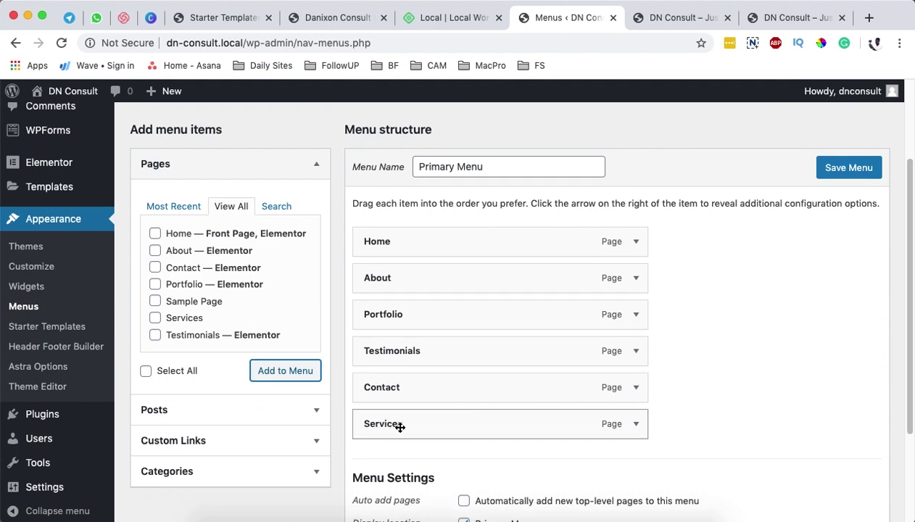
left_click_drag(399, 427, 402, 312)
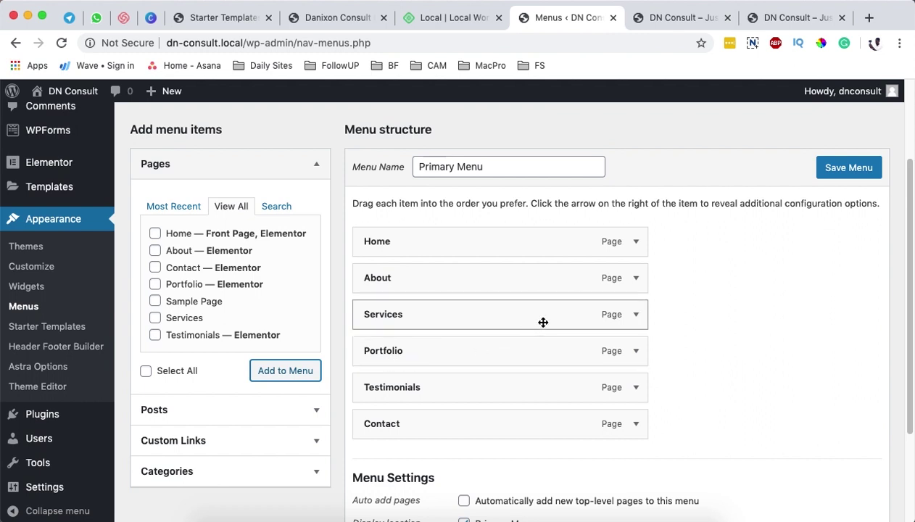
left_click(820, 168)
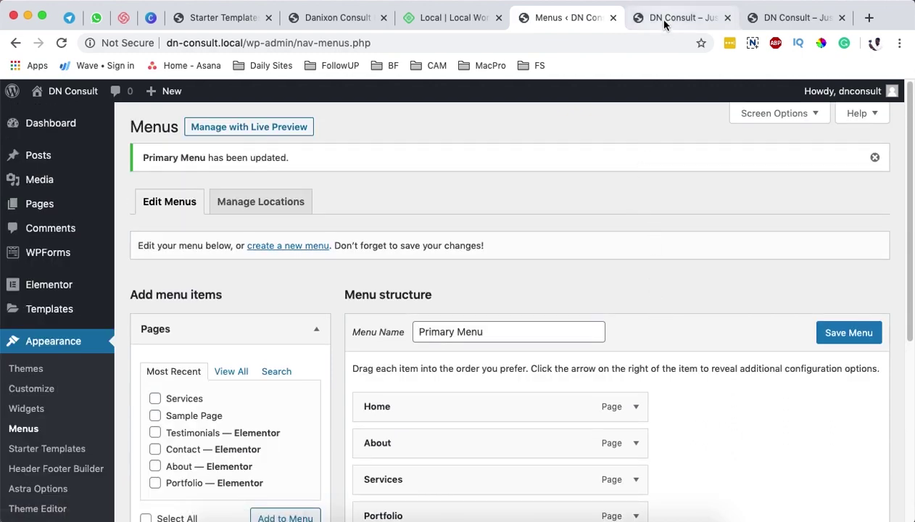
left_click(664, 19)
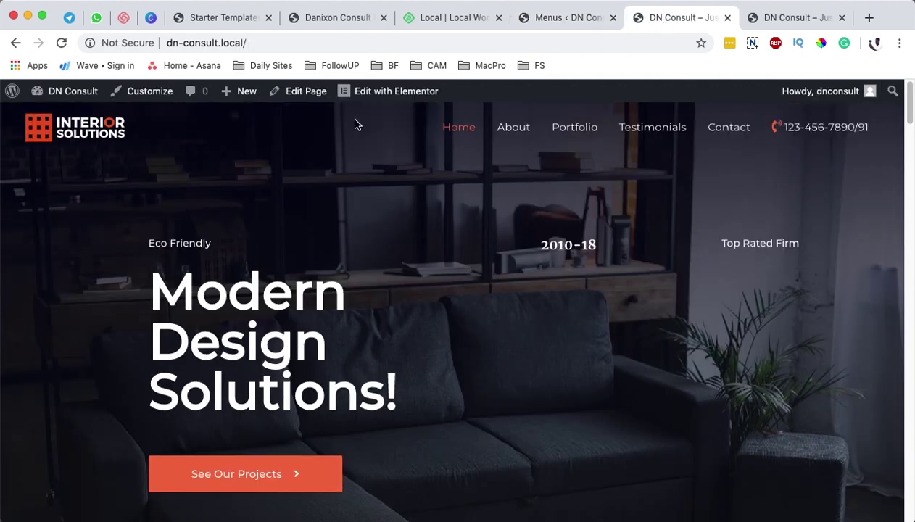
left_click(61, 43)
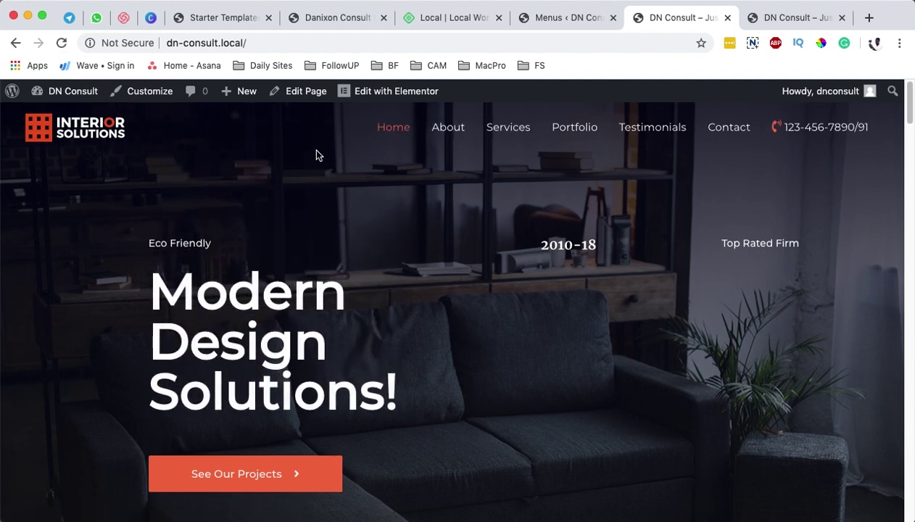
left_click(516, 131)
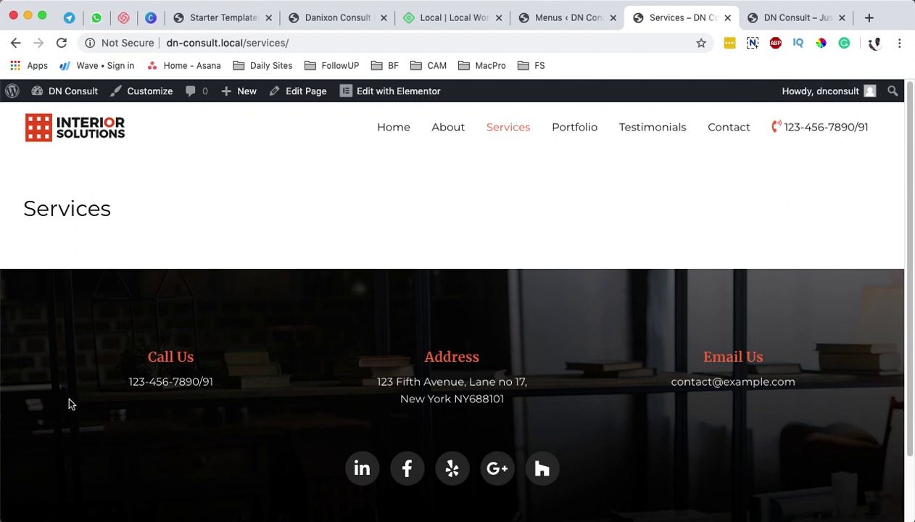
left_click(553, 23)
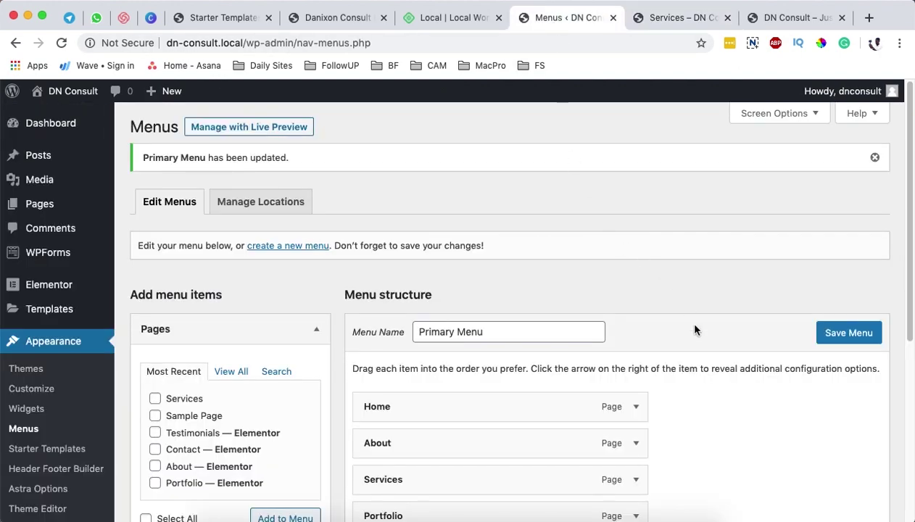
Step: Reload the Menus screen and follow the 'create a new menu' link
scroll(693, 348, "down", 3)
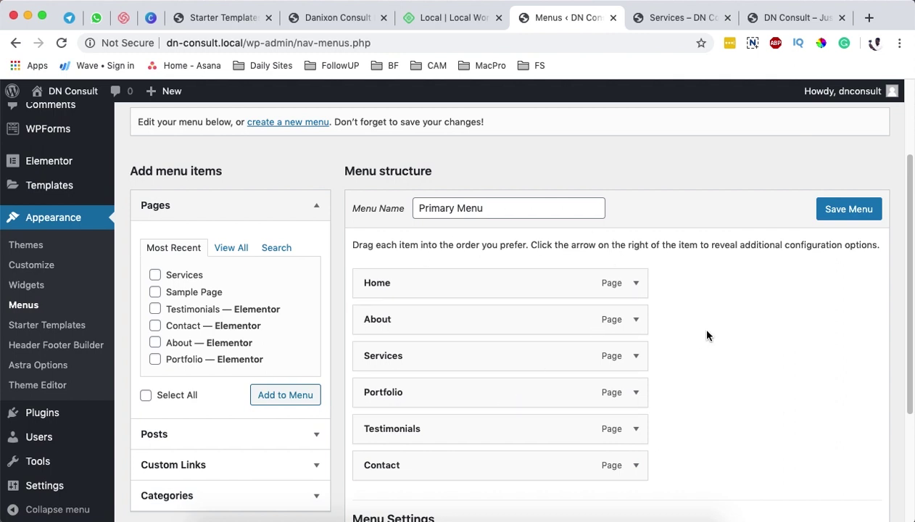
scroll(707, 335, "down", 1)
key("Return")
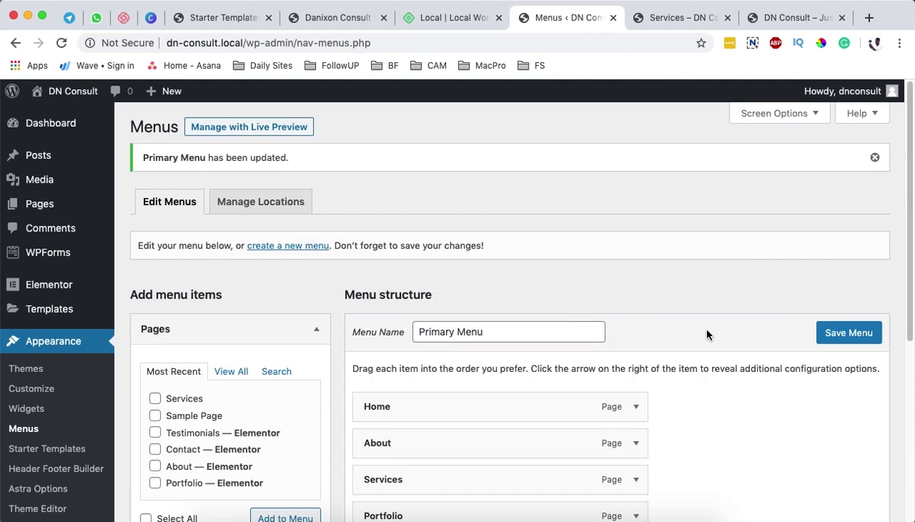
scroll(572, 237, "down", 1)
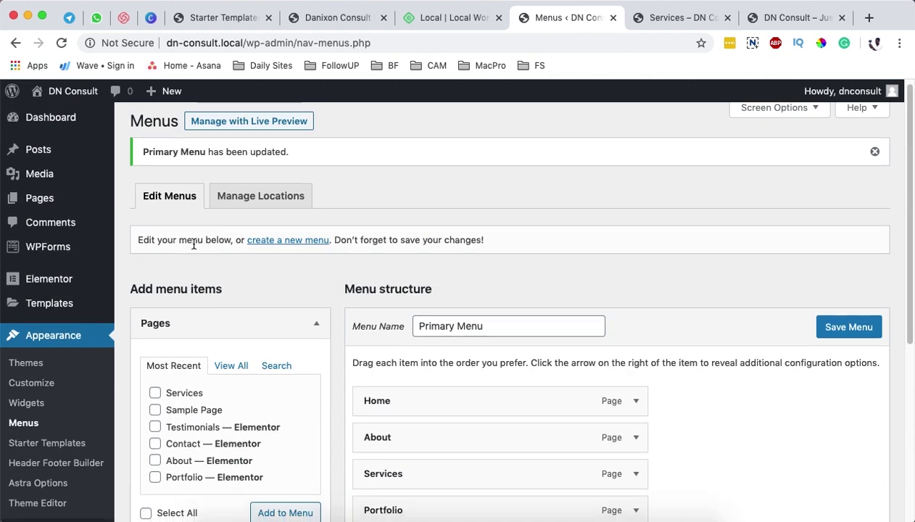
left_click(274, 241)
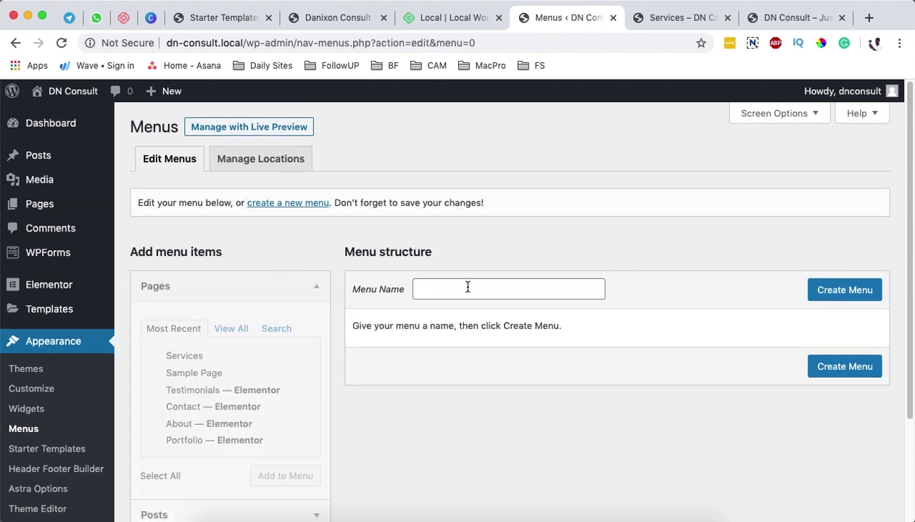
Step: Create a new menu named 'Footer Menu'
left_click(466, 288)
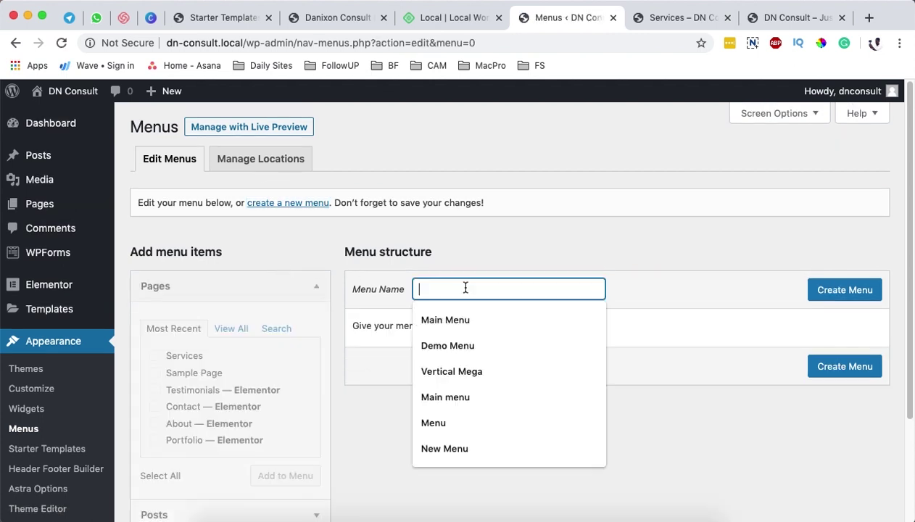
type("Footer ")
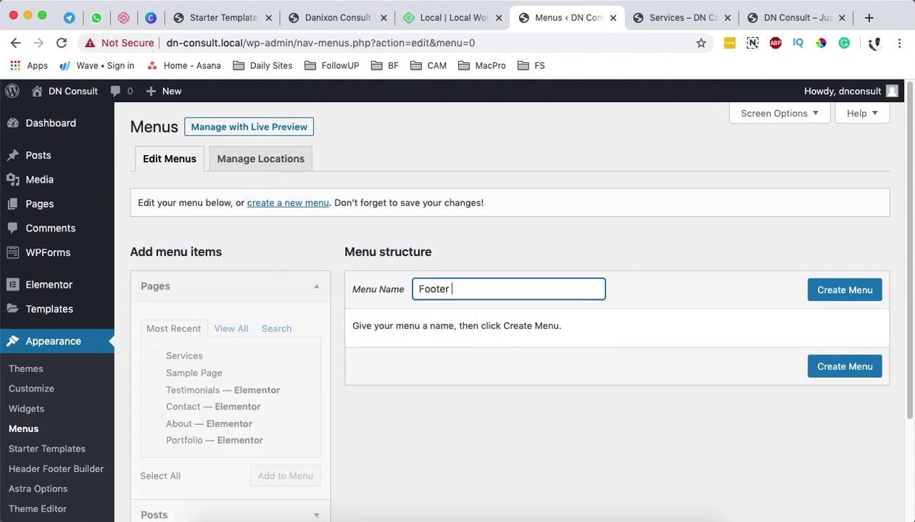
type("Menu")
left_click(848, 292)
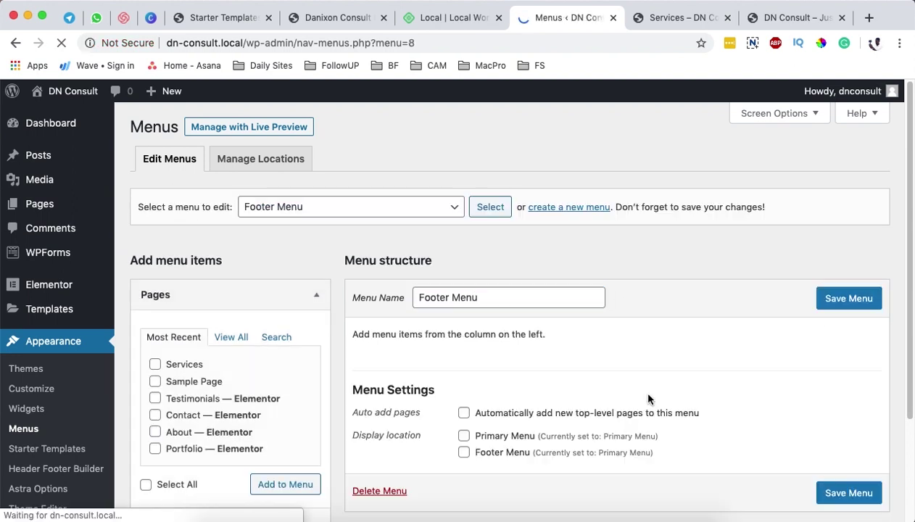
Step: Show all pages in the Pages panel and save the still-empty Footer Menu
scroll(652, 395, "down", 1)
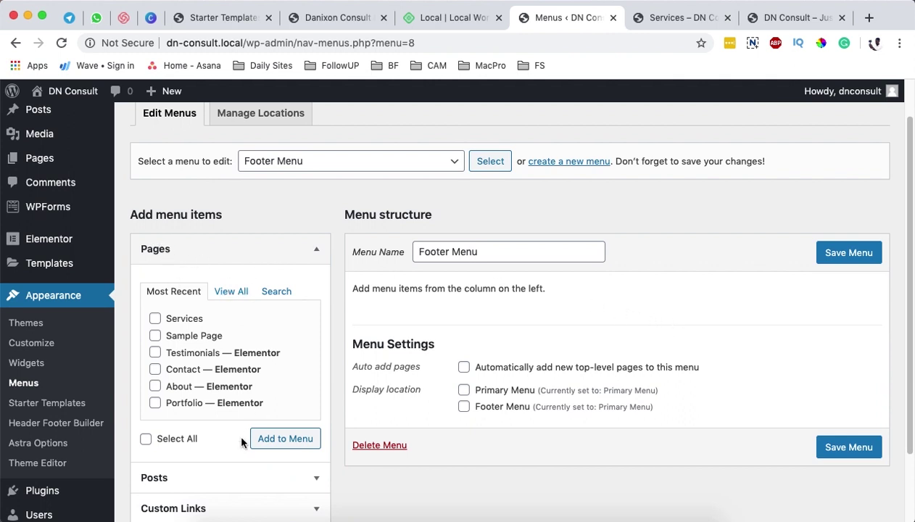
scroll(239, 438, "down", 1)
scroll(218, 453, "down", 1)
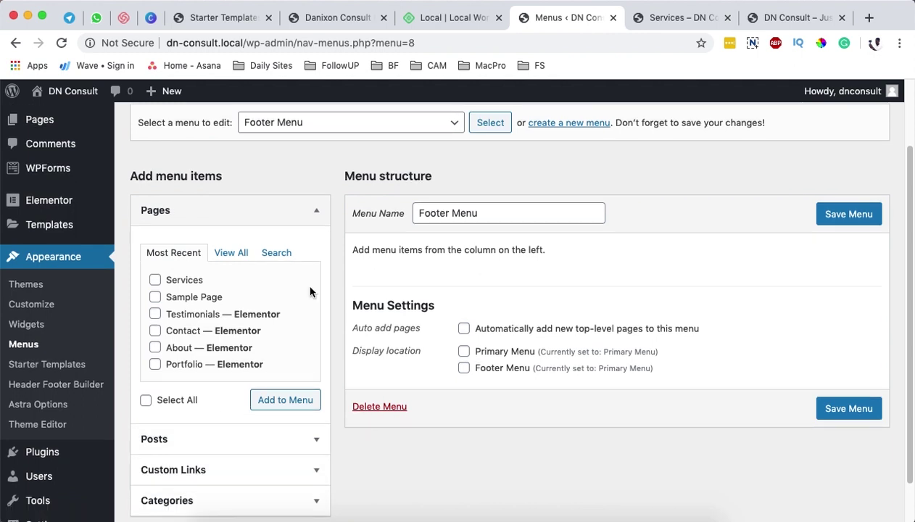
left_click(232, 252)
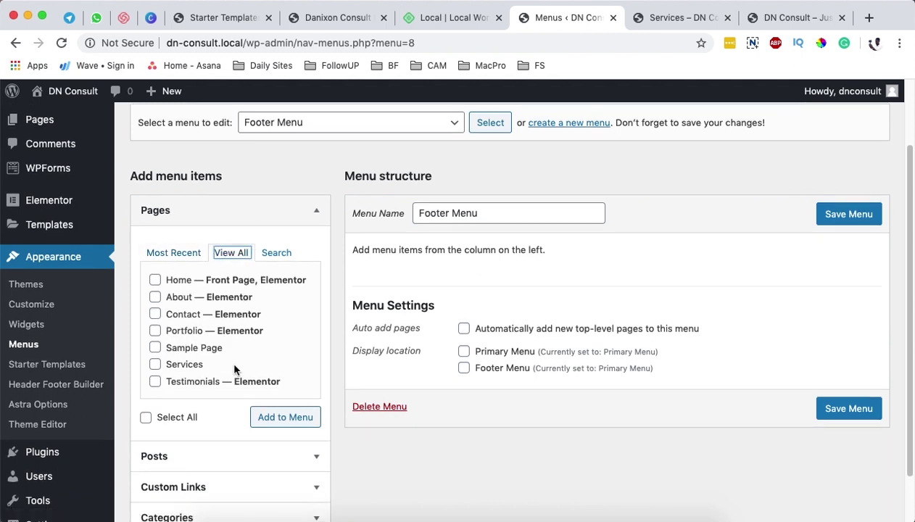
scroll(239, 363, "down", 2)
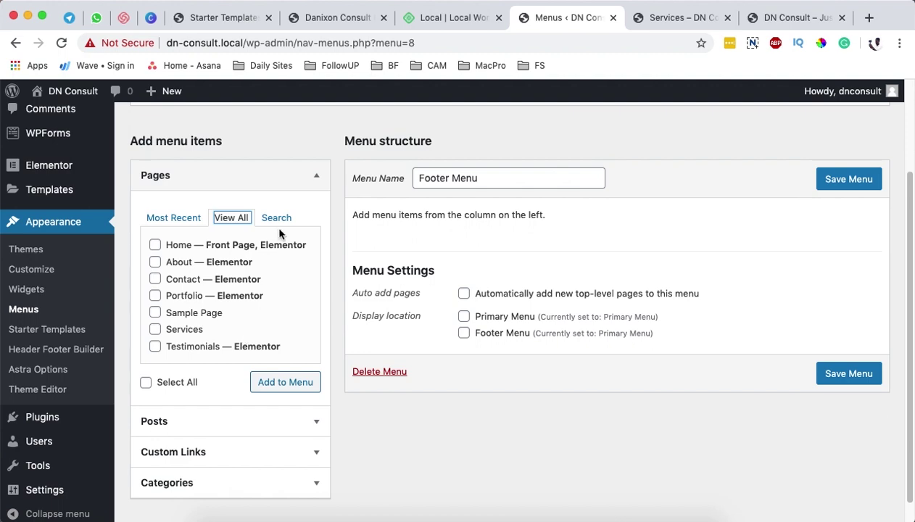
scroll(276, 247, "up", 3)
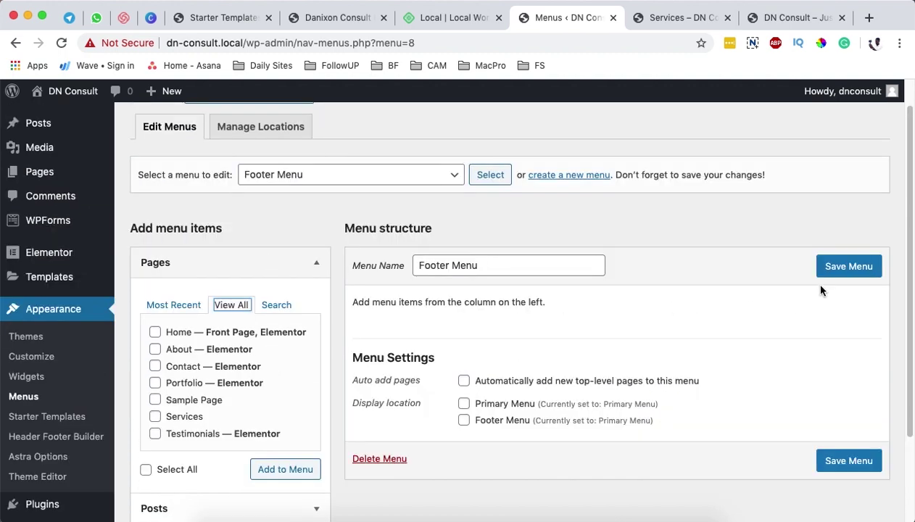
left_click(863, 270)
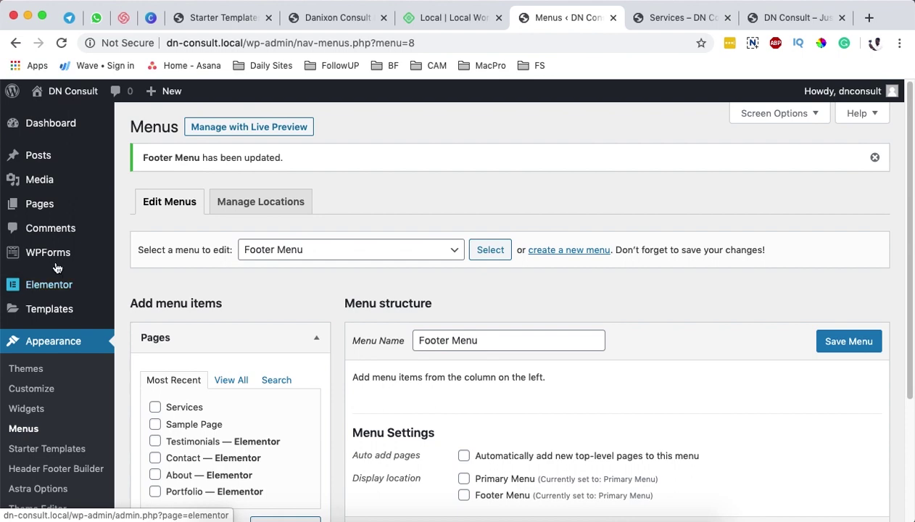
Step: Preview the draft Privacy Policy page from All Pages, scroll through it, and go back
mouse_move(39, 204)
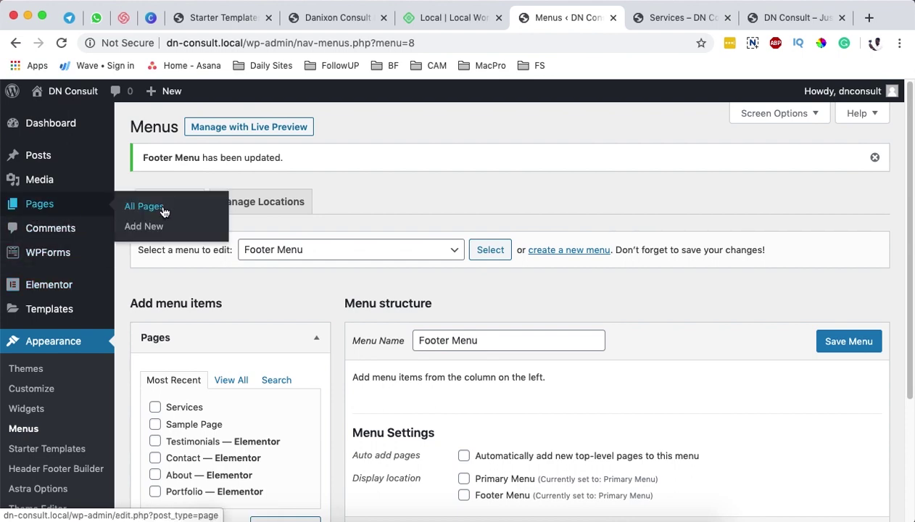
left_click(145, 206)
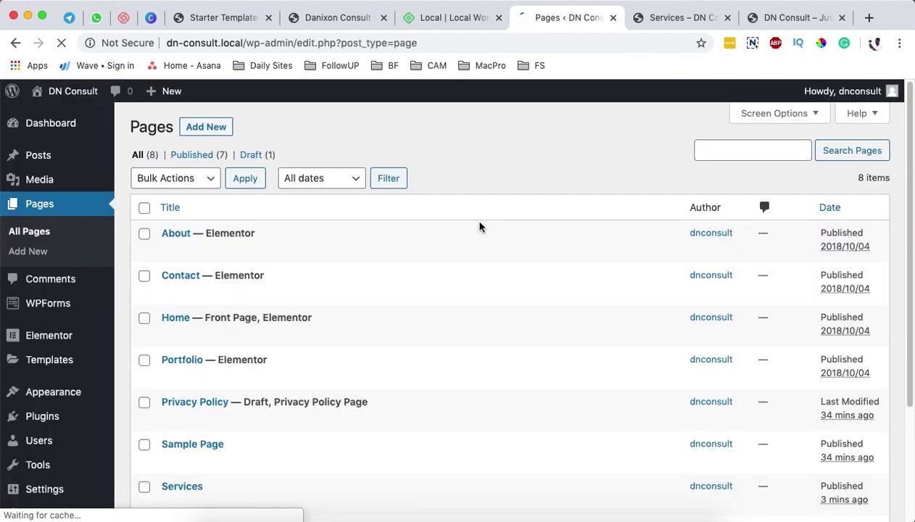
scroll(417, 377, "down", 2)
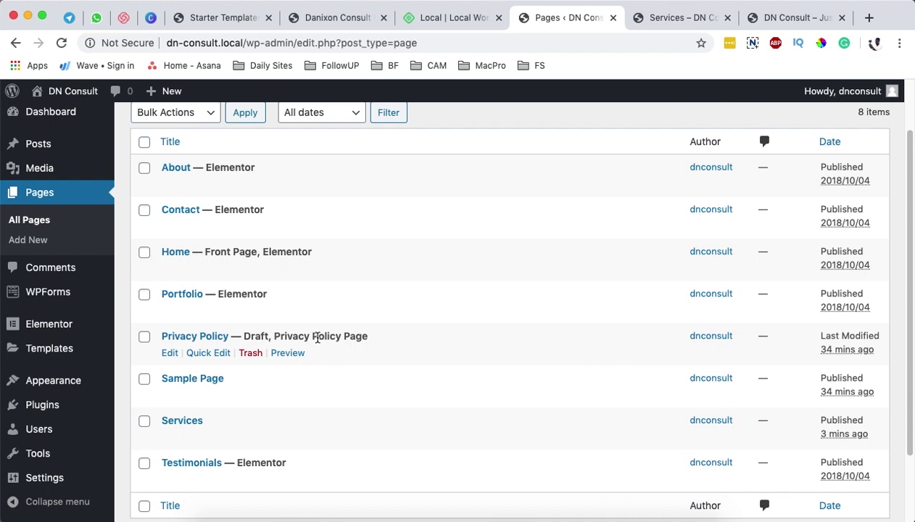
left_click(285, 355)
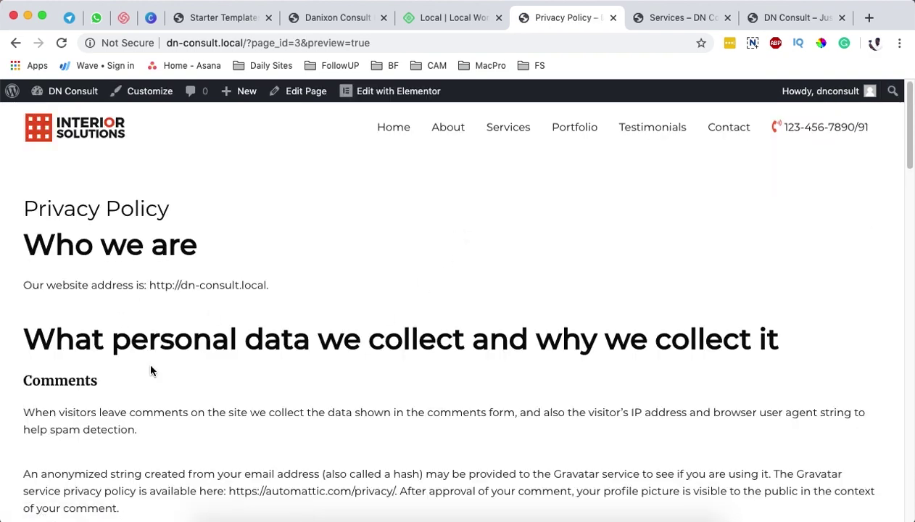
scroll(229, 367, "down", 8)
scroll(266, 342, "down", 15)
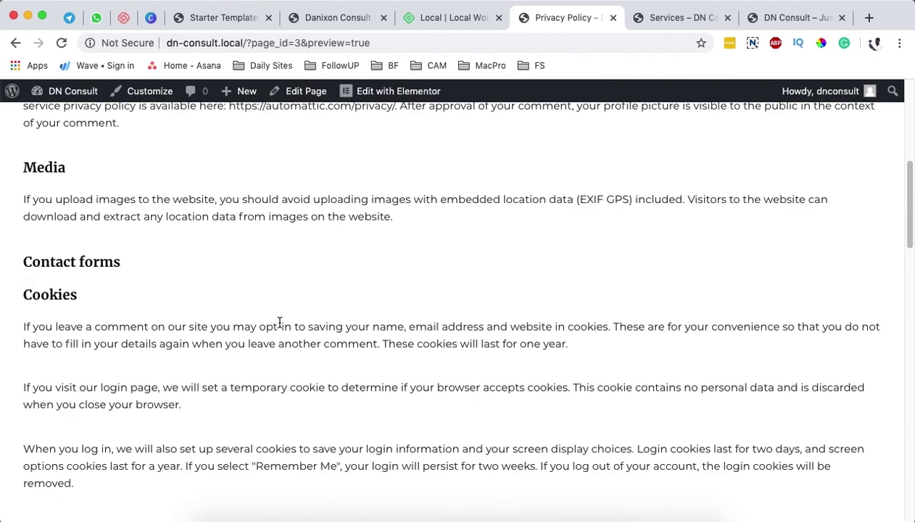
scroll(280, 326, "down", 1)
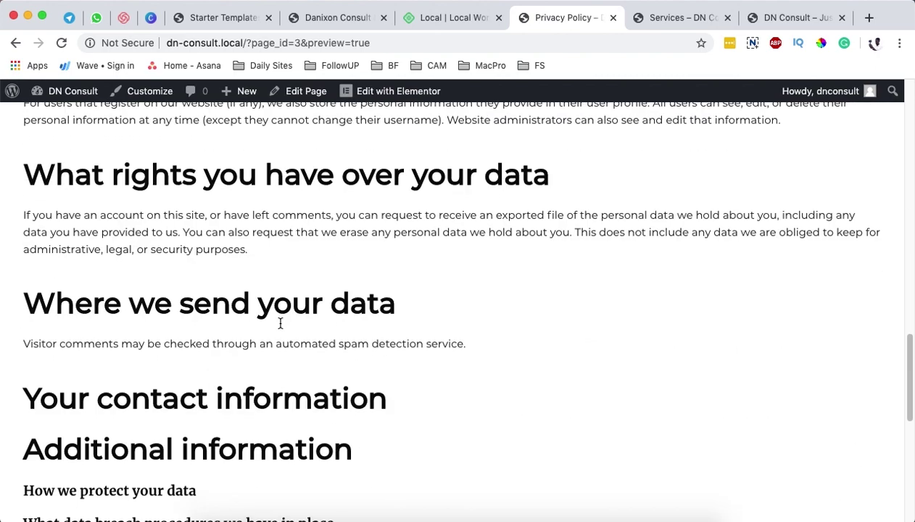
scroll(283, 388, "down", 4)
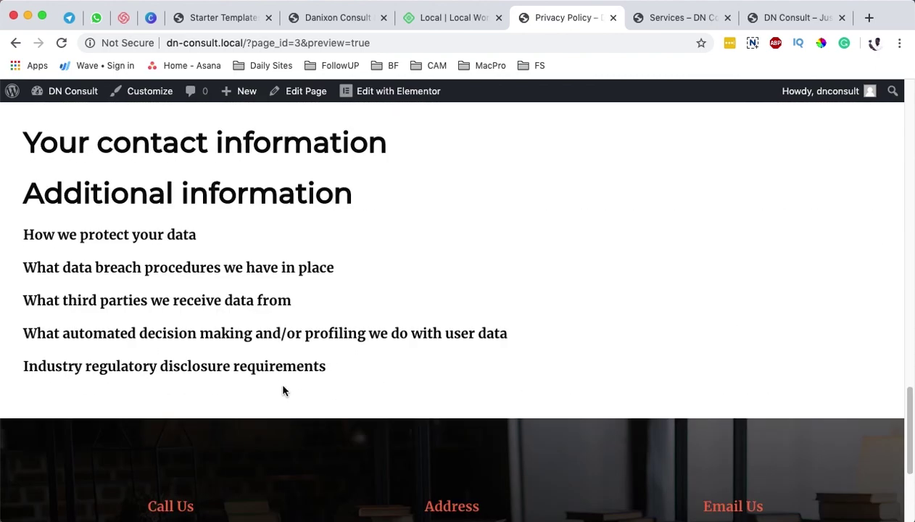
scroll(282, 388, "up", 7)
left_click(15, 44)
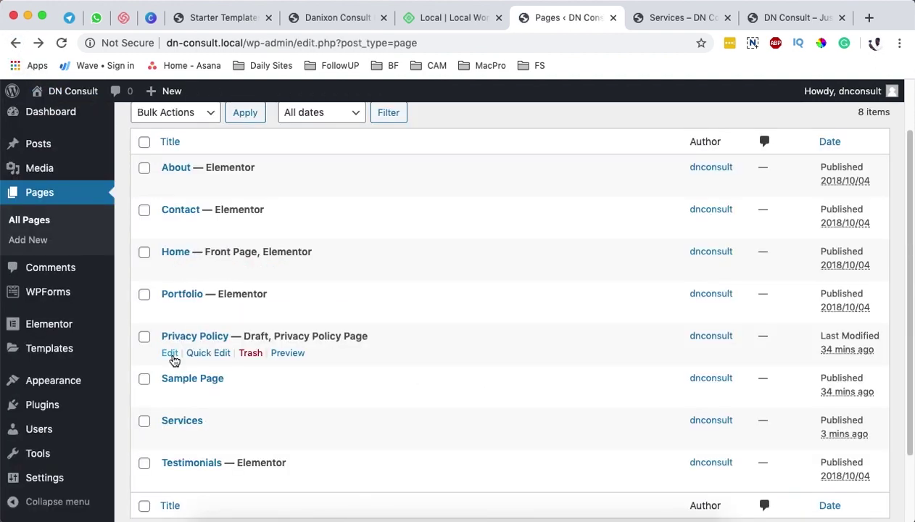
Step: Open the Privacy Policy page in the editor and browse its blocks down to the Cookies heading
left_click(169, 353)
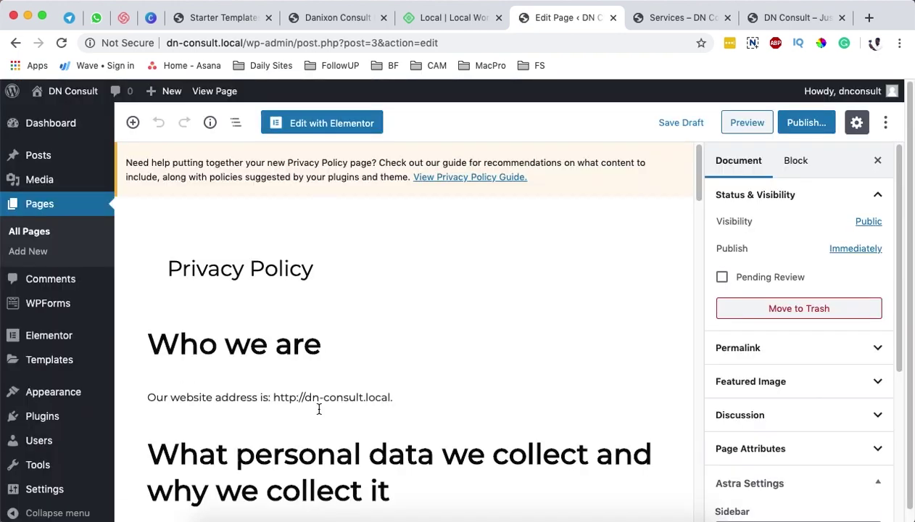
left_click(308, 444)
scroll(336, 370, "down", 3)
left_click(336, 370)
left_click(335, 439)
scroll(339, 435, "down", 3)
left_click(345, 360)
left_click_drag(390, 374, 164, 327)
left_click(254, 366)
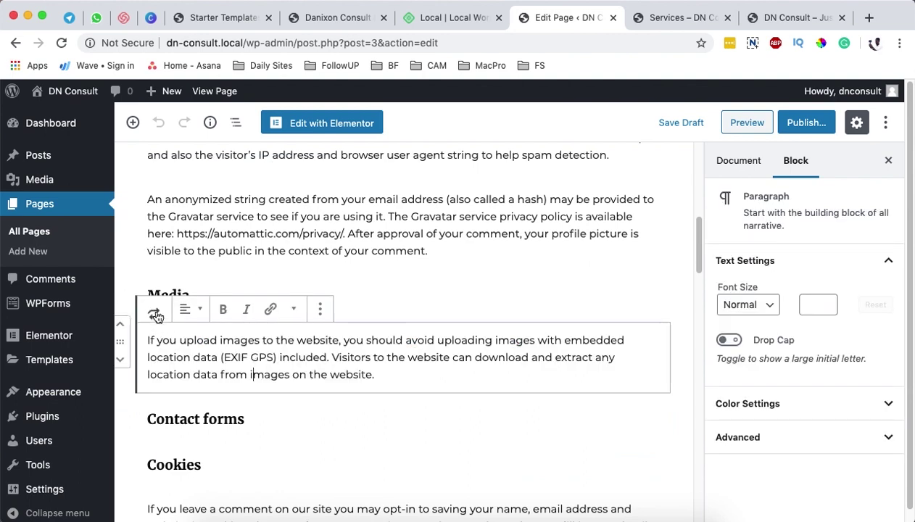
left_click(187, 419)
scroll(270, 454, "down", 3)
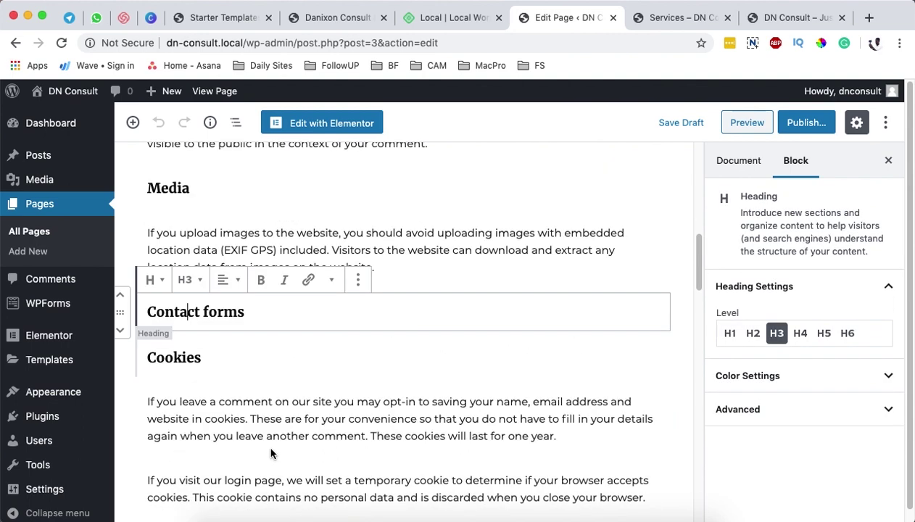
left_click(173, 357)
Step: Change the Cookies heading to level 4 (H4)
left_click(187, 328)
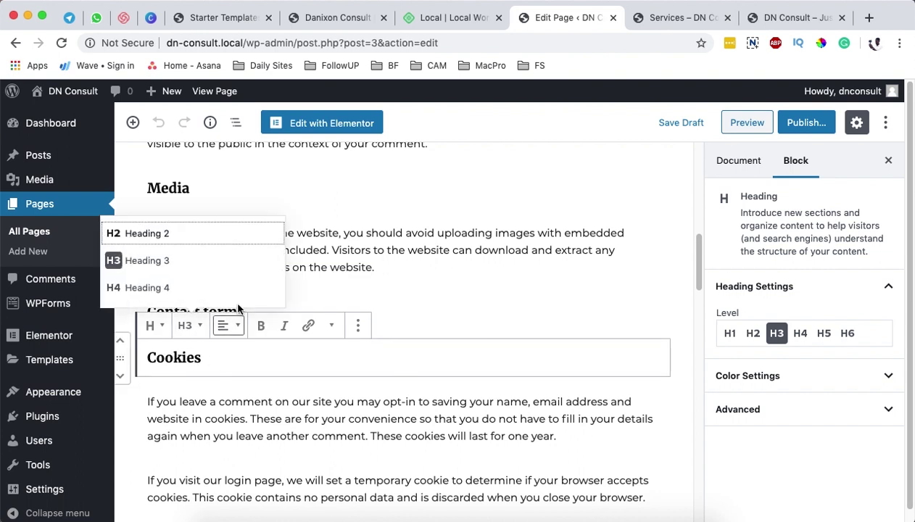
left_click(174, 288)
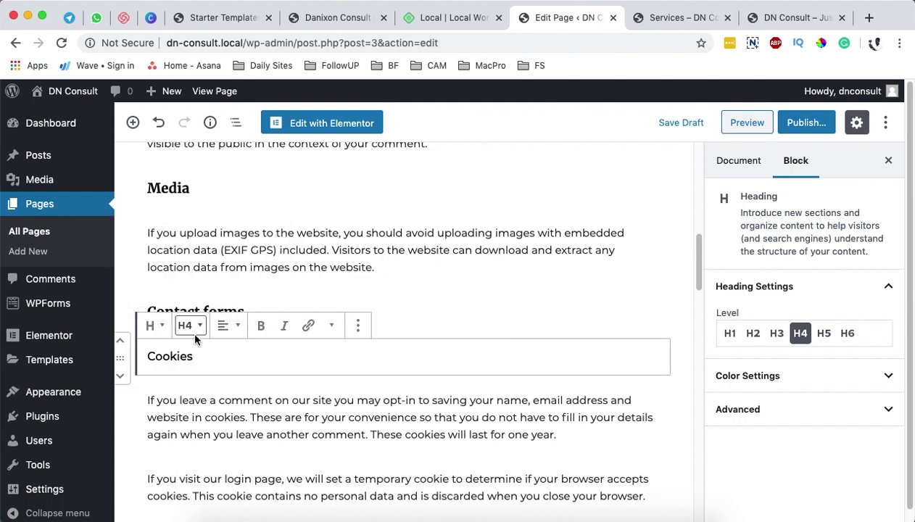
left_click(189, 327)
left_click(220, 401)
Step: Publish the Privacy Policy page and go to All Pages
scroll(454, 489, "down", 1)
scroll(453, 489, "down", 5)
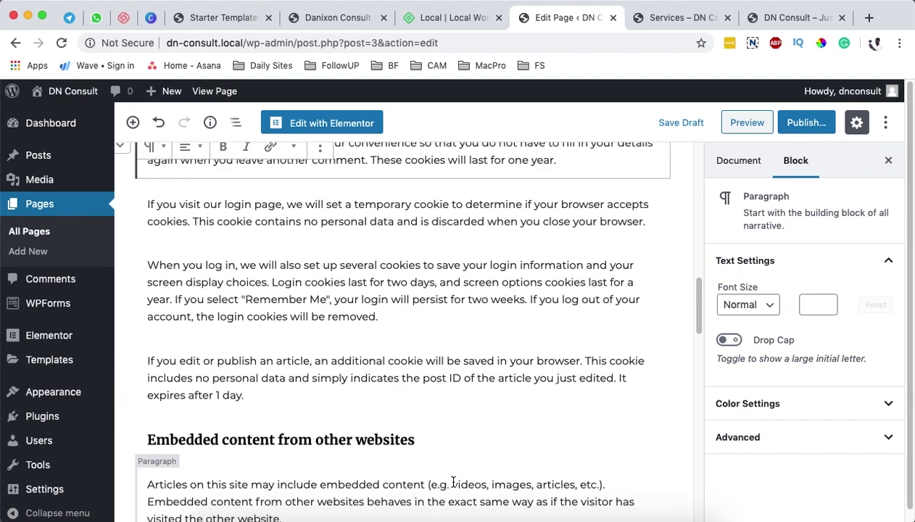
scroll(504, 395, "up", 15)
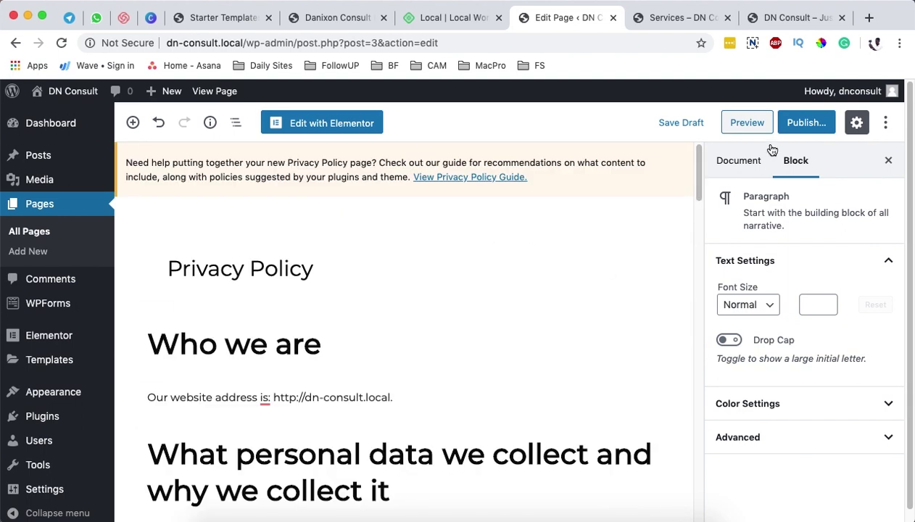
left_click(797, 129)
left_click(805, 129)
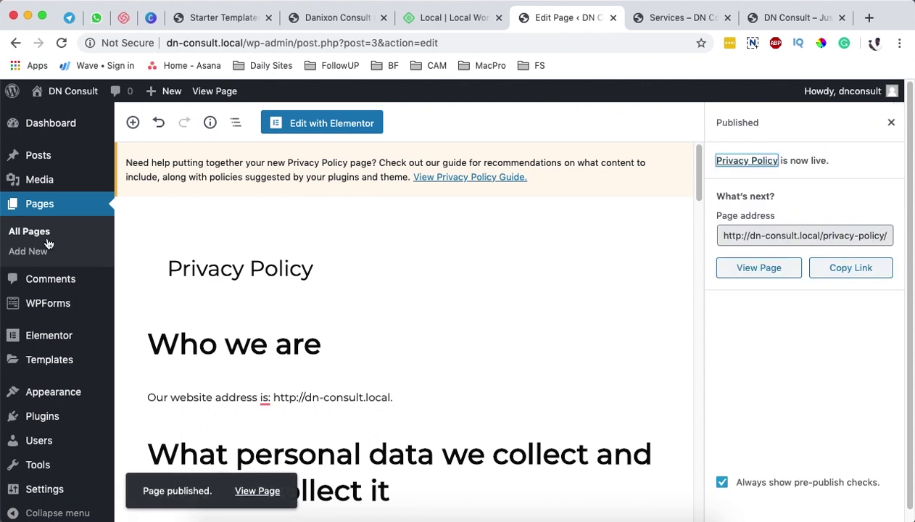
left_click(17, 232)
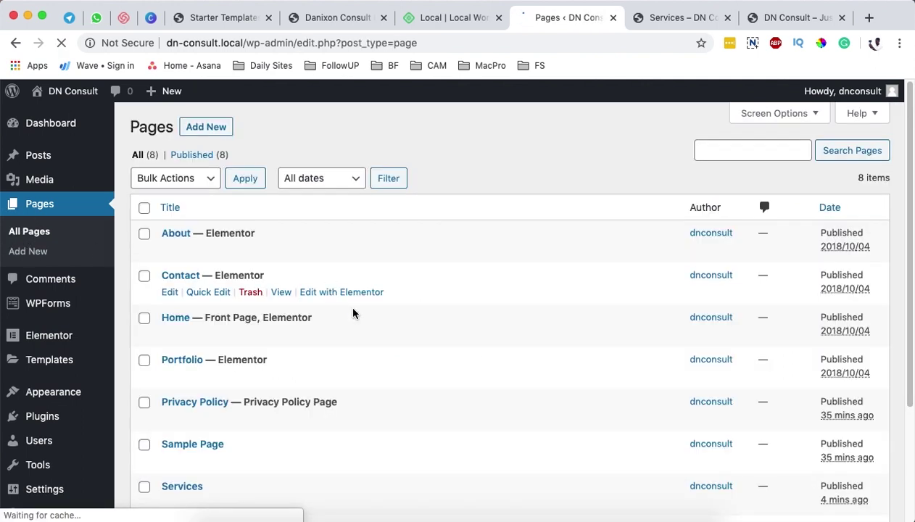
Step: Open Appearance > Menus and select the Footer Menu for editing
scroll(274, 386, "down", 3)
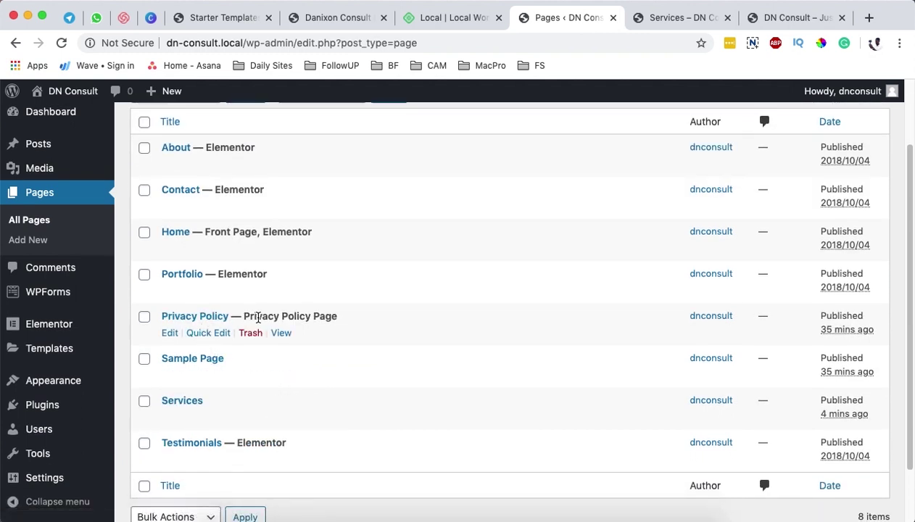
left_click_drag(831, 315, 865, 316)
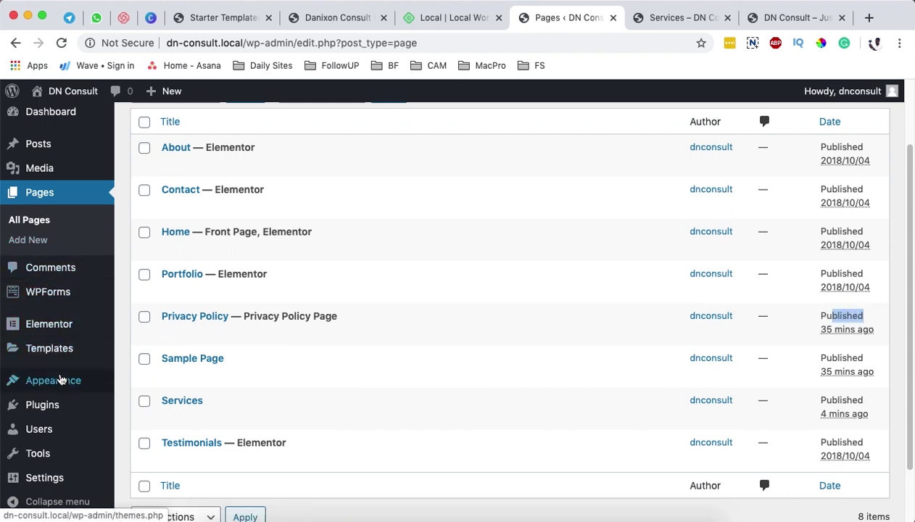
mouse_move(68, 380)
left_click(139, 390)
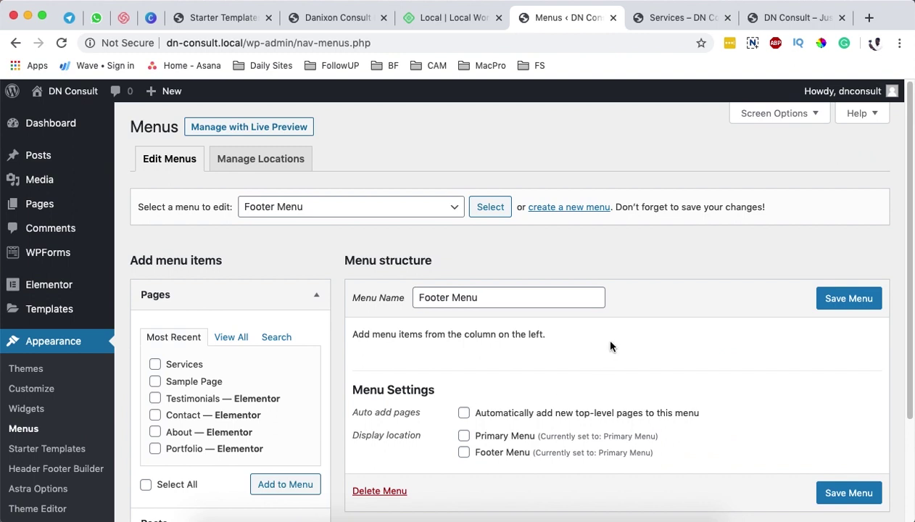
scroll(501, 263, "down", 1)
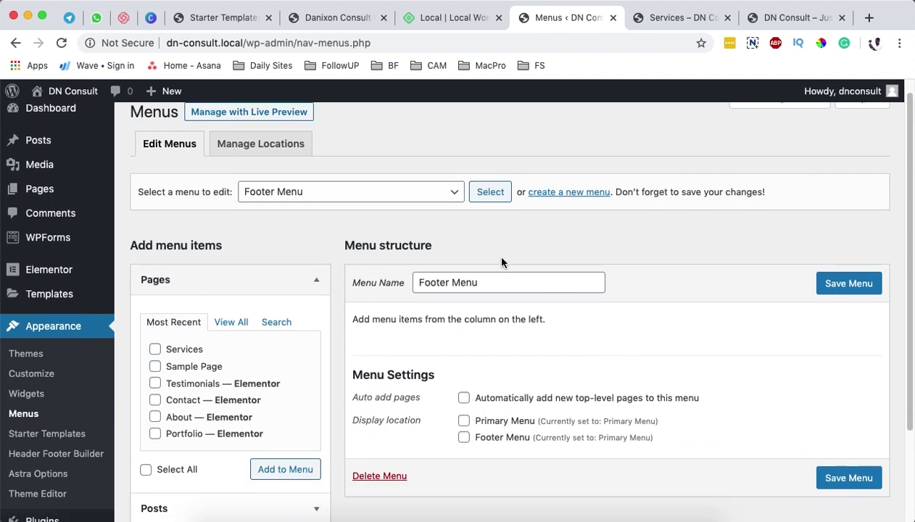
left_click(458, 192)
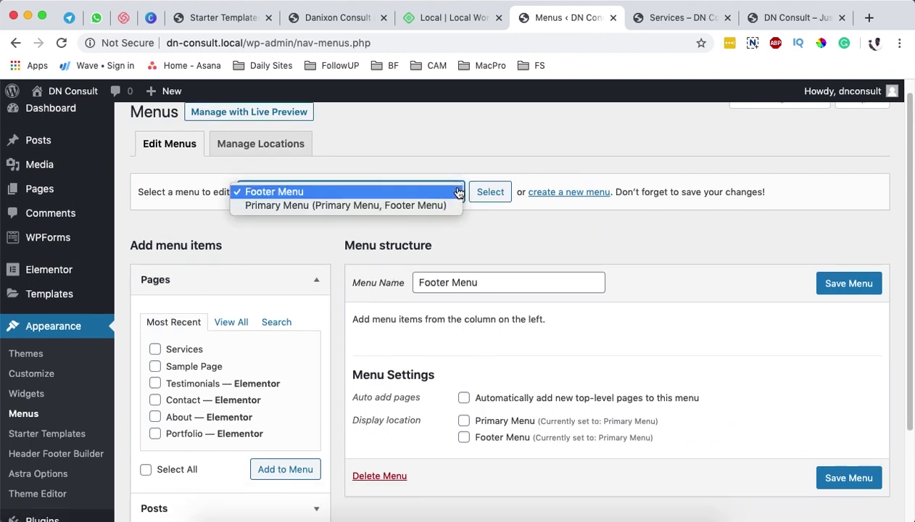
left_click(320, 193)
Step: Add the Privacy Policy page to the Footer Menu from the full pages list
left_click(229, 322)
left_click(170, 321)
left_click(228, 323)
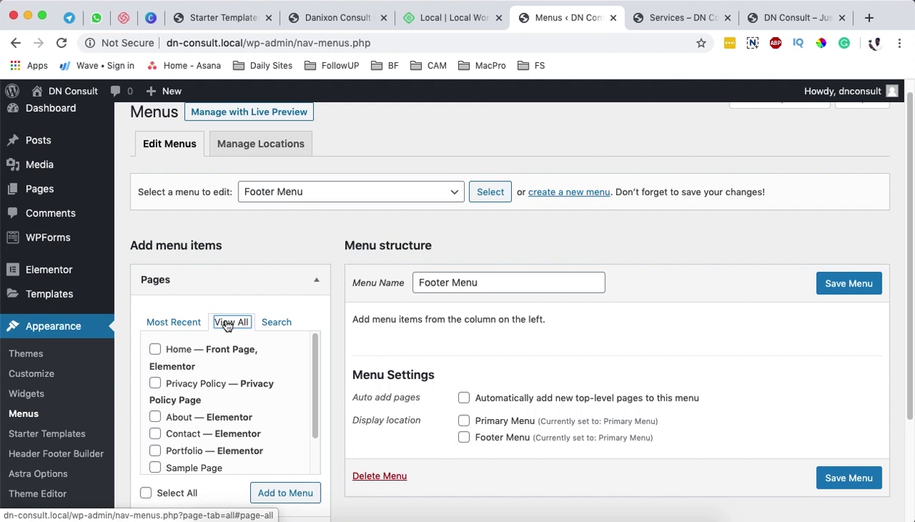
scroll(235, 396, "down", 3)
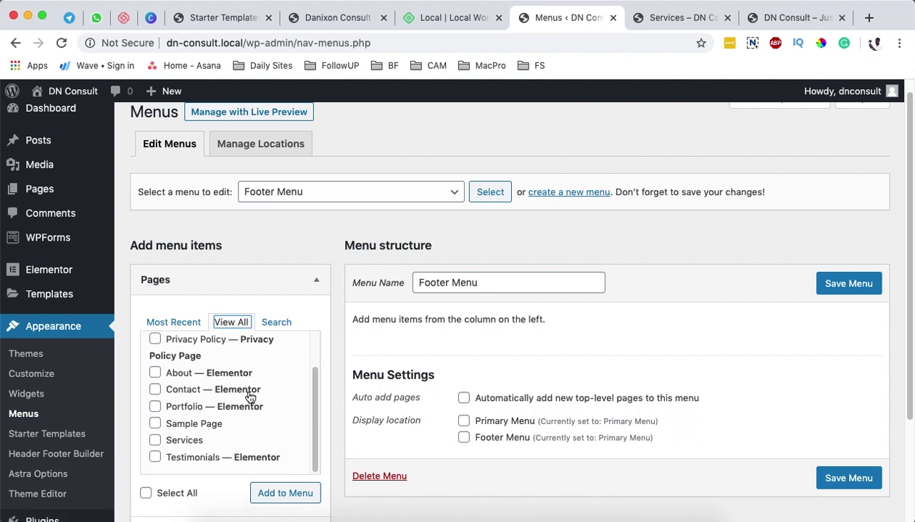
left_click(155, 339)
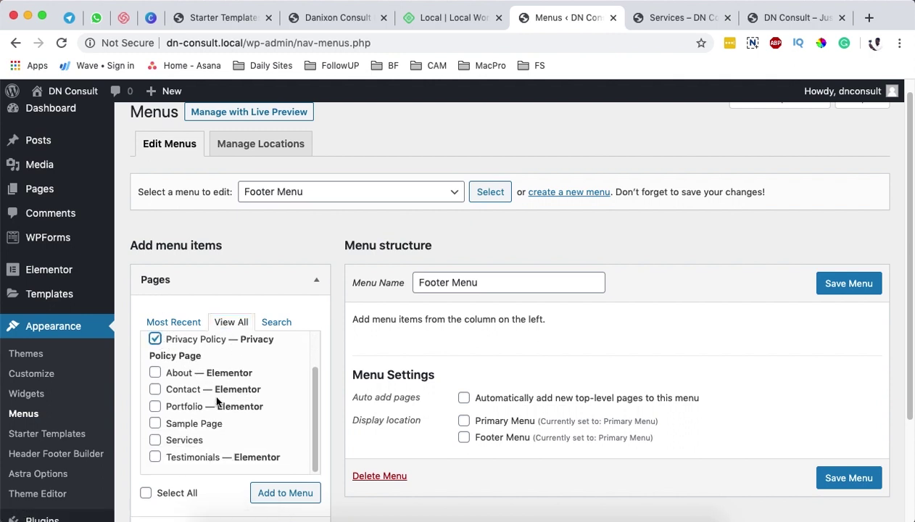
left_click(284, 492)
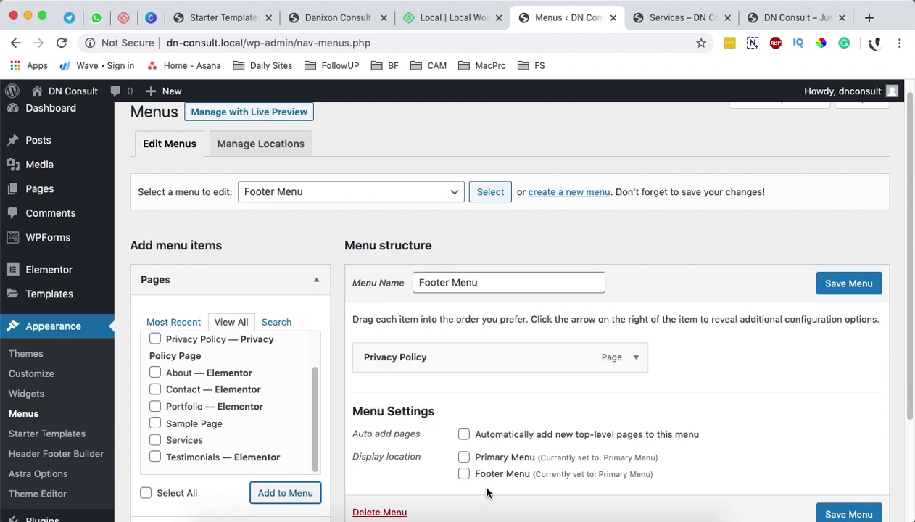
Step: Add Services and Testimonials, move Privacy Policy to the bottom, and save the menu
left_click(155, 440)
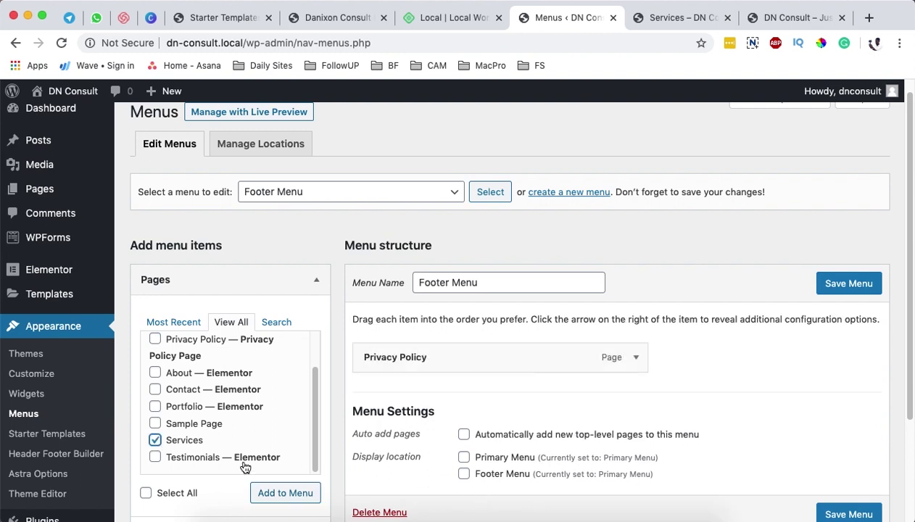
left_click(155, 456)
left_click(311, 496)
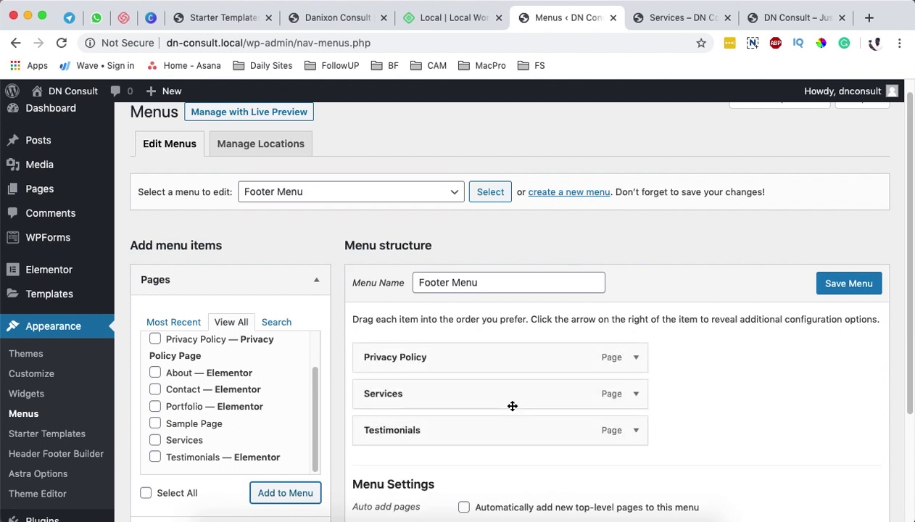
left_click_drag(445, 358, 443, 434)
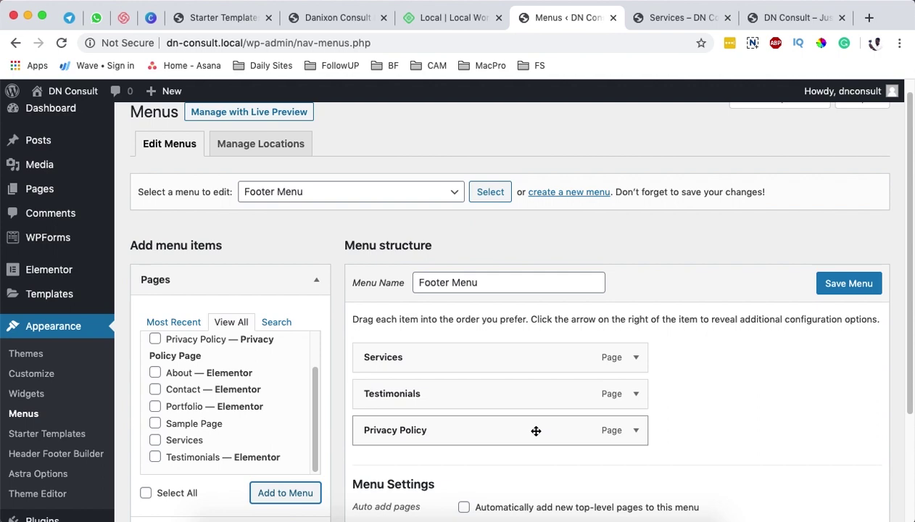
left_click(855, 286)
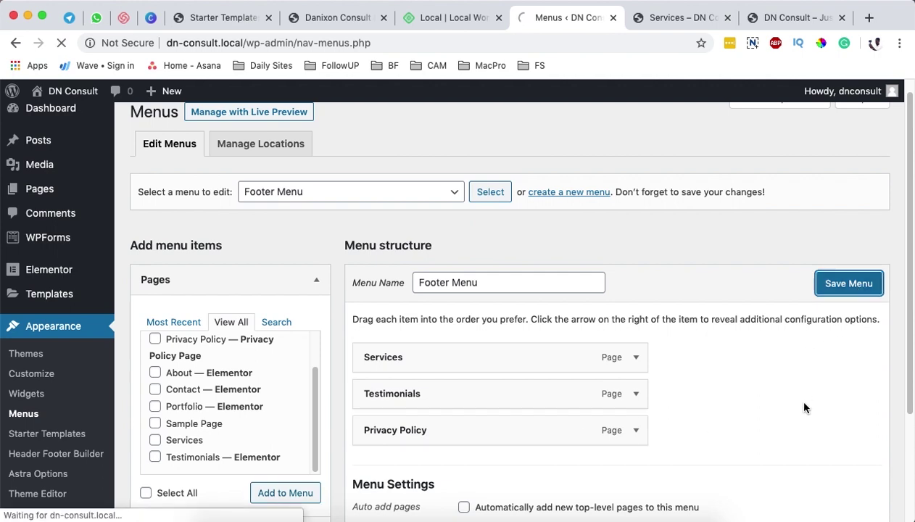
Step: Tick the Footer Menu display location under Menu Settings and save the menu
scroll(794, 413, "down", 5)
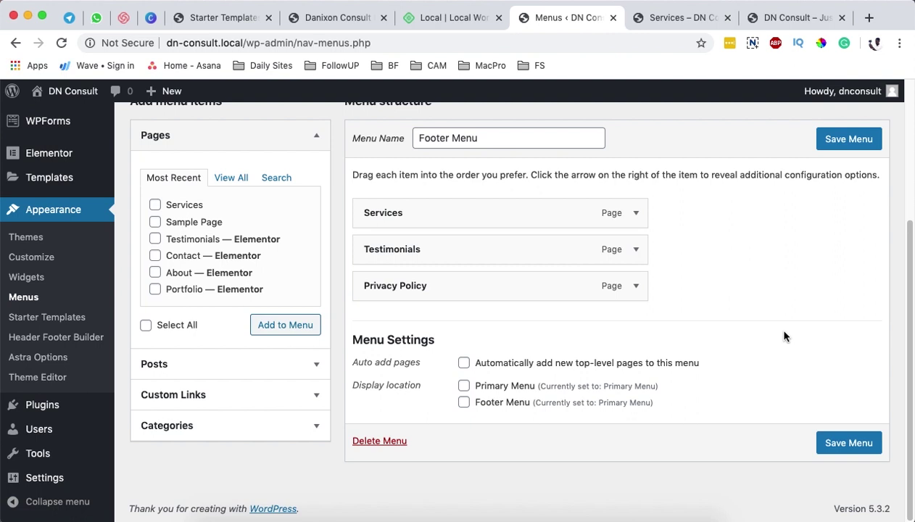
left_click_drag(353, 341, 447, 346)
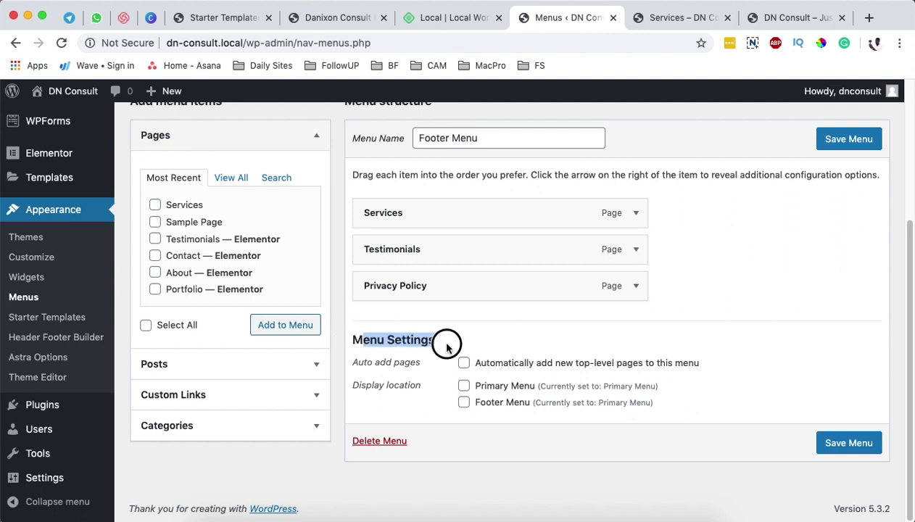
left_click_drag(373, 385, 452, 399)
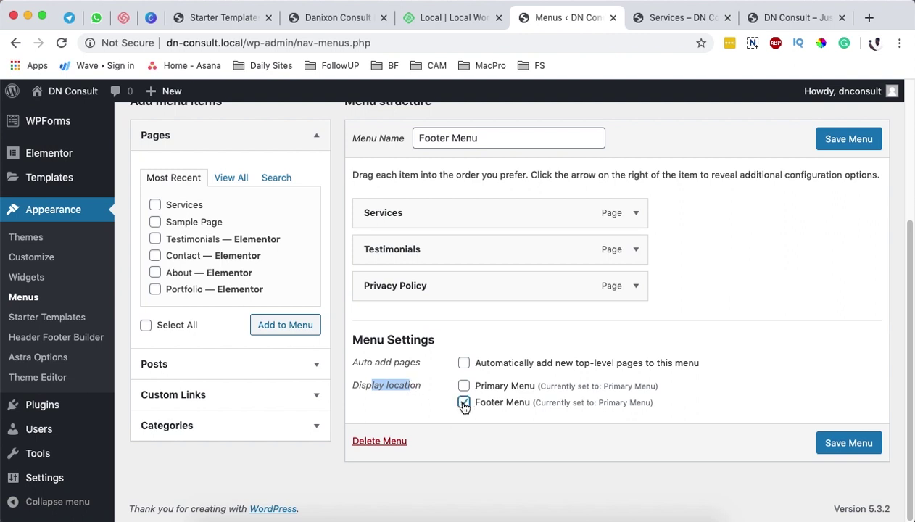
left_click(378, 139)
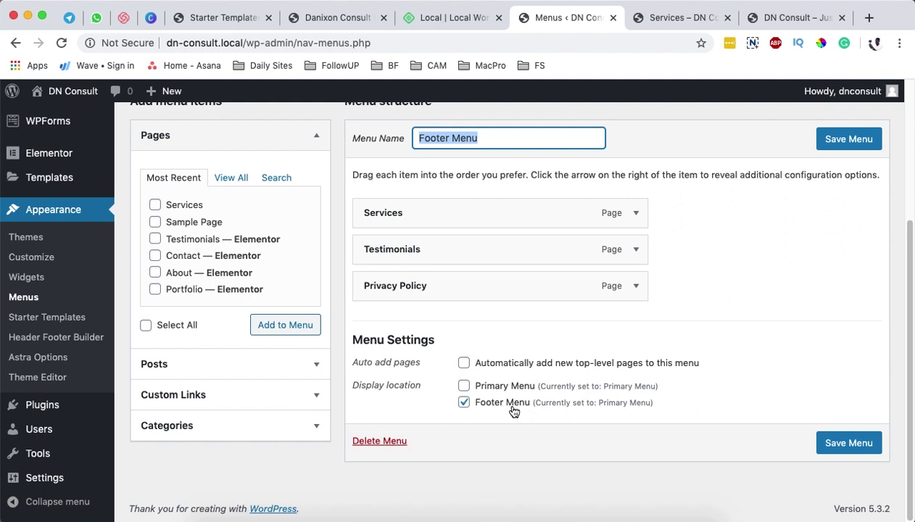
left_click(848, 138)
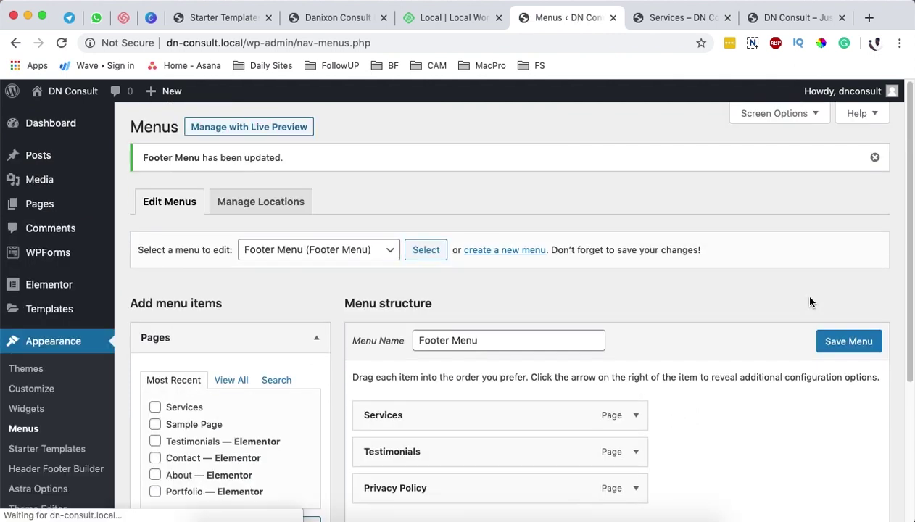